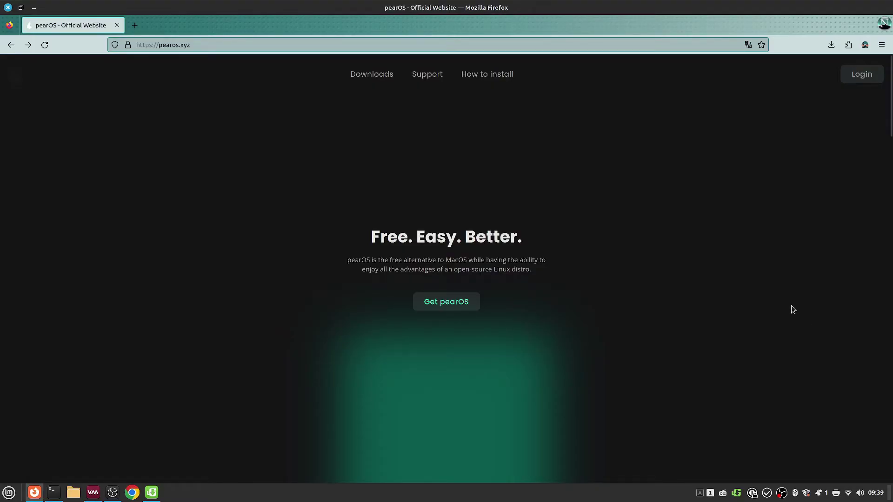
- Scroll through the pearOS homepage, then follow Get pearOS to the NiceC0re download page
scroll(675, 197, "down", 10)
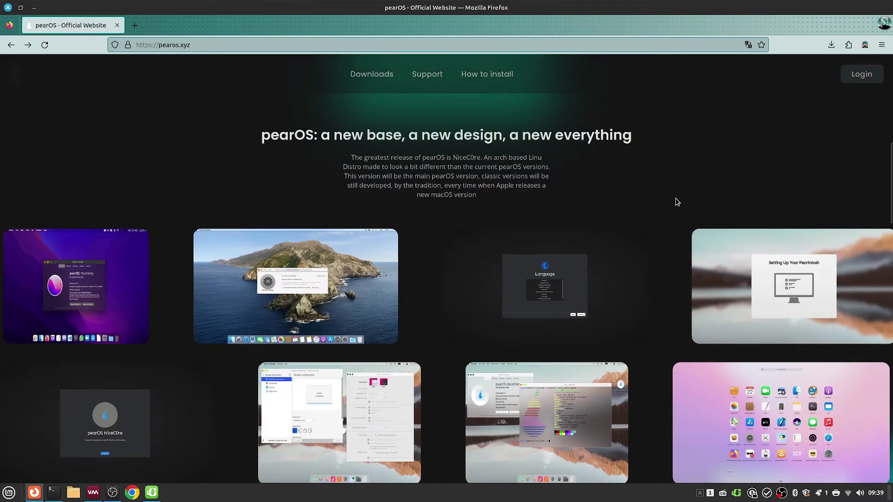
scroll(613, 314, "down", 1)
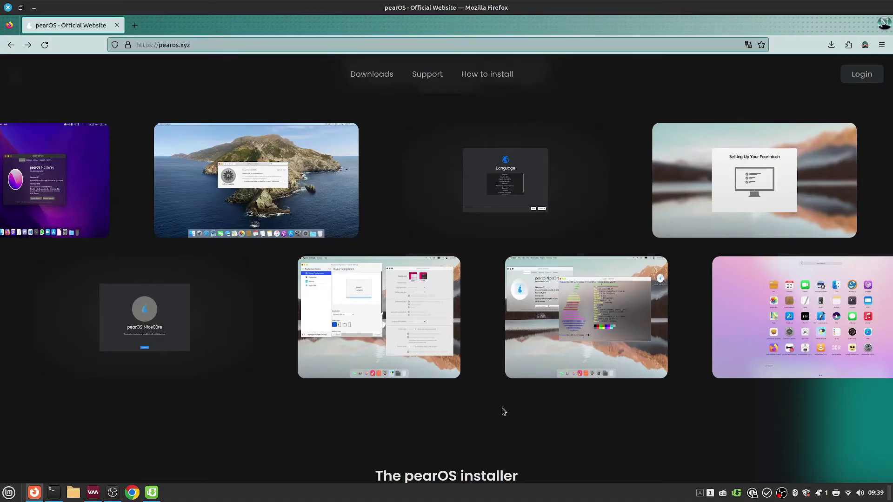
scroll(483, 388, "down", 8)
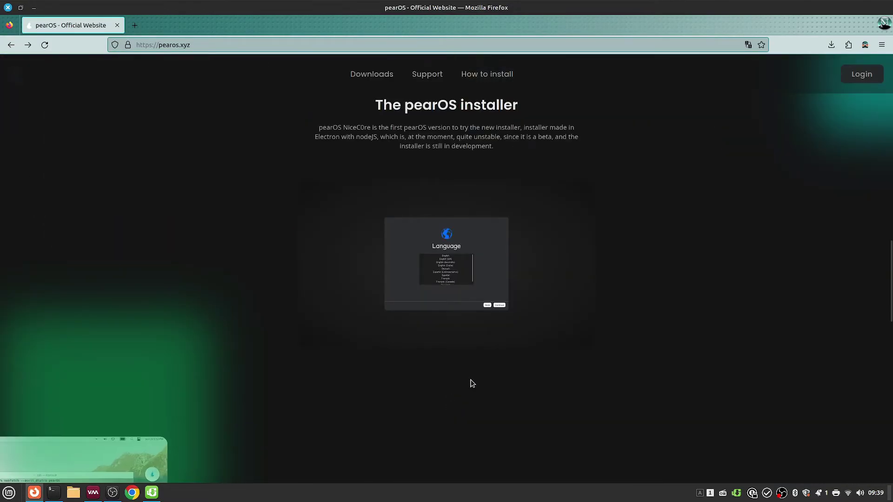
scroll(591, 308, "down", 6)
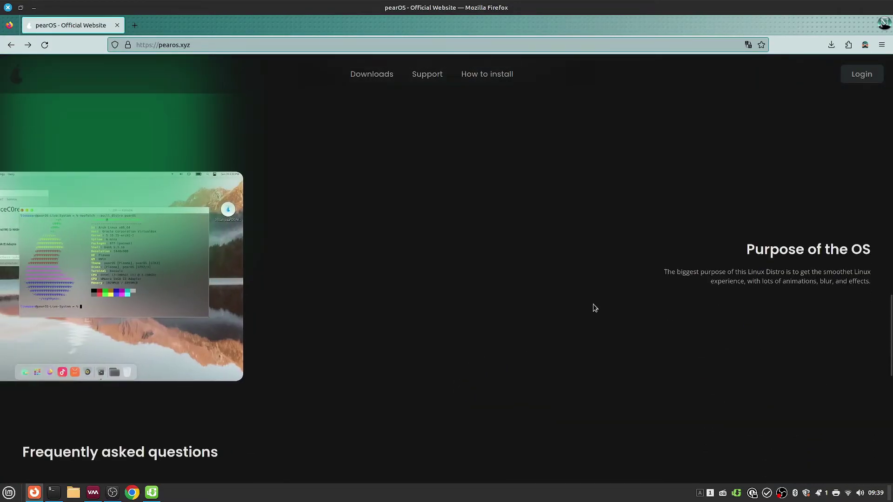
scroll(540, 331, "down", 5)
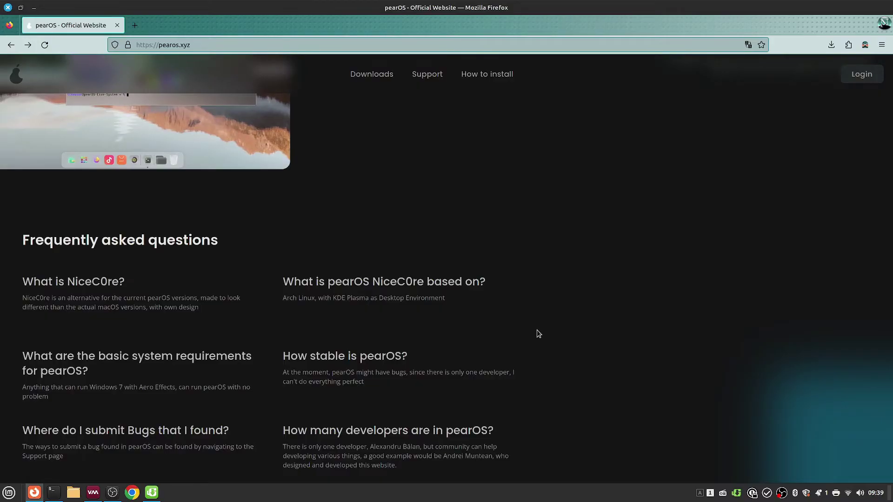
scroll(537, 334, "down", 1)
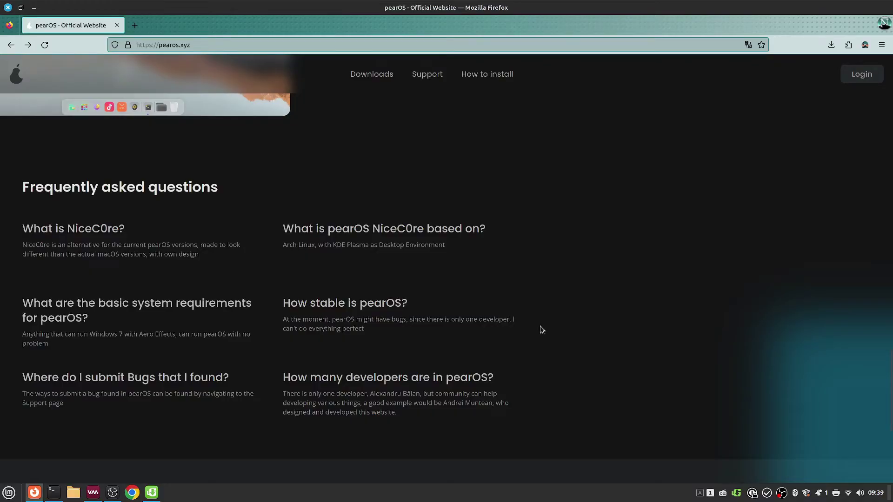
scroll(538, 330, "down", 1)
scroll(542, 330, "down", 4)
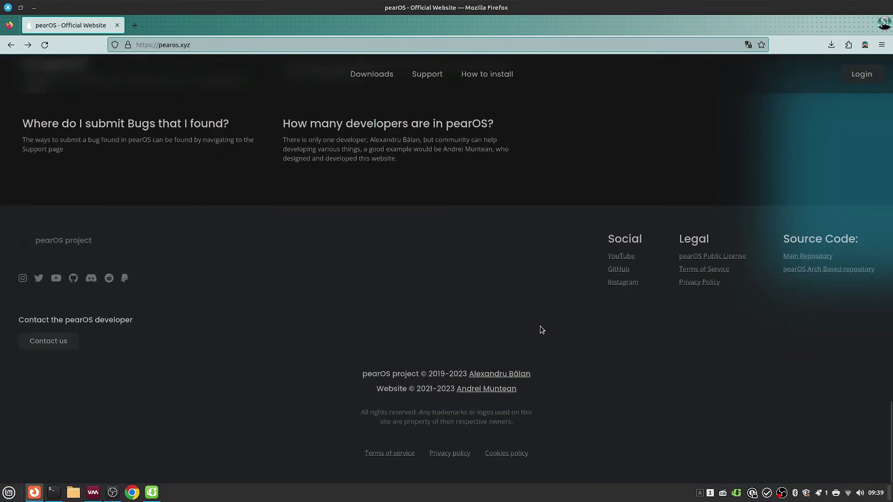
scroll(520, 331, "up", 20)
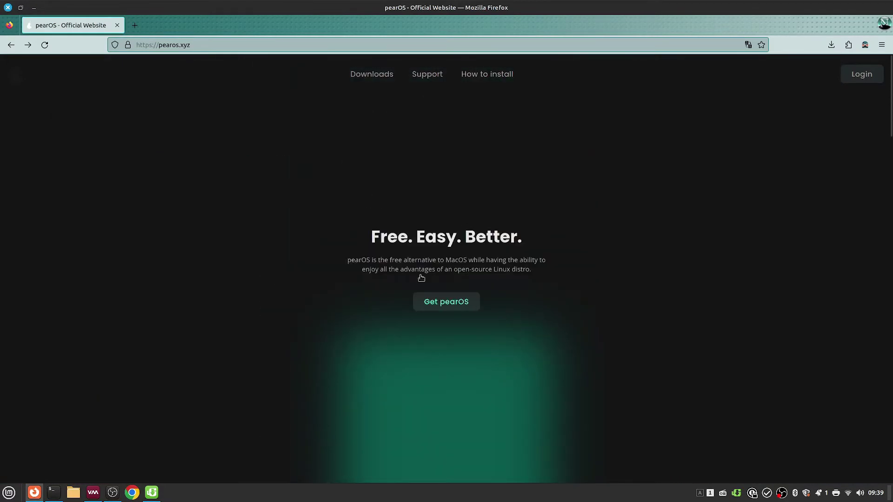
left_click(439, 303)
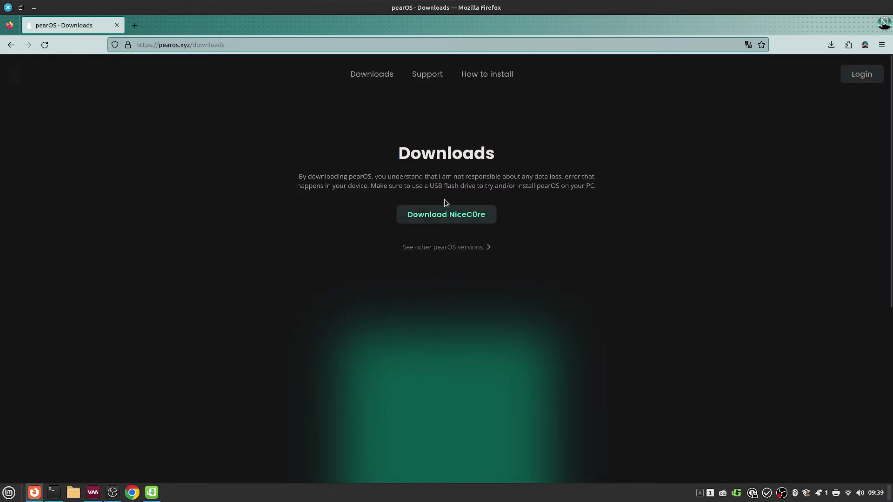
left_click(440, 219)
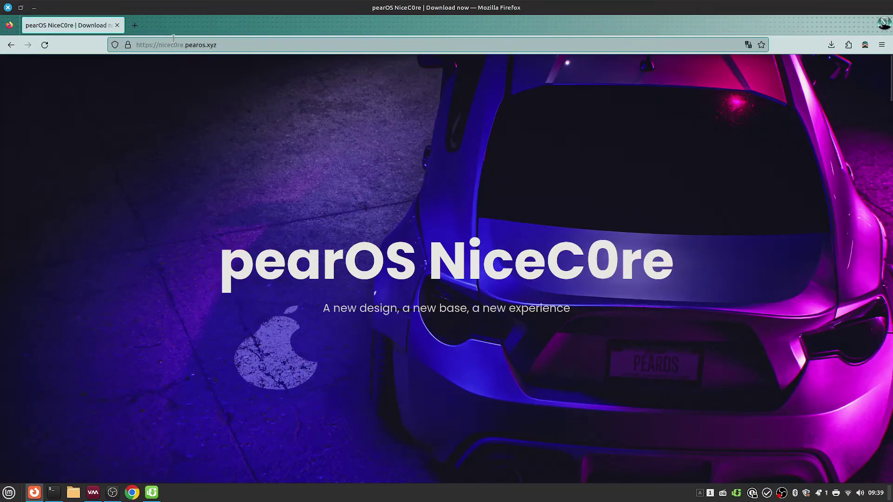
- Scroll down the NiceC0re download page to the system requirements
scroll(526, 331, "down", 10)
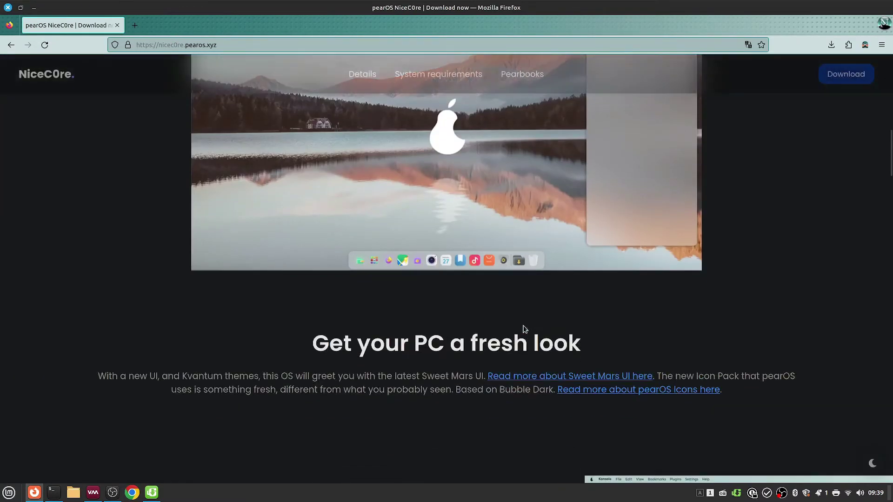
scroll(524, 329, "down", 10)
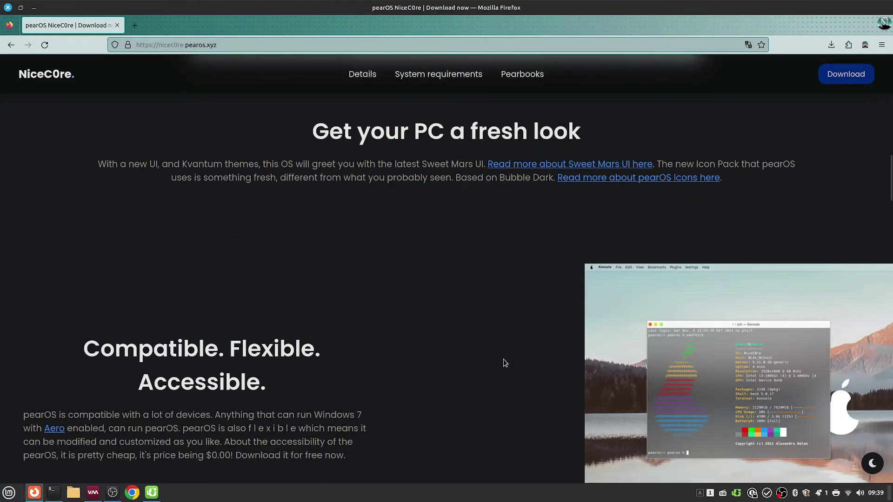
scroll(473, 352, "down", 5)
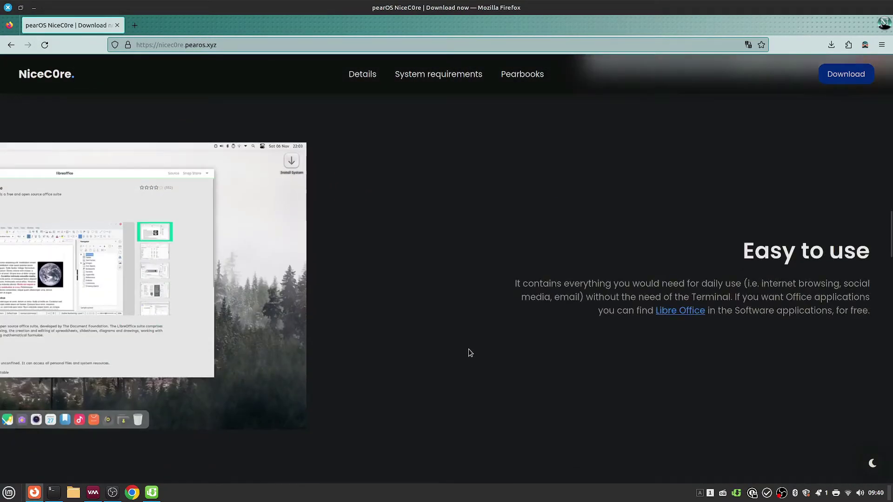
scroll(468, 350, "down", 5)
scroll(469, 353, "down", 10)
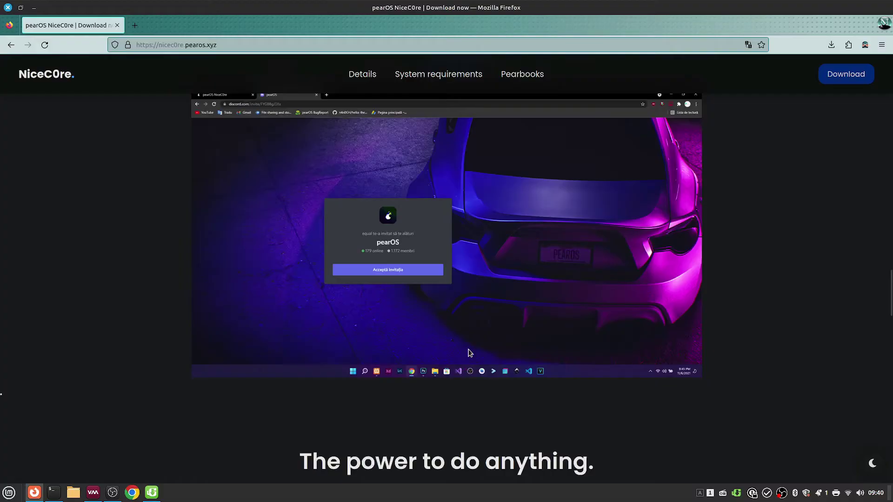
scroll(465, 352, "down", 5)
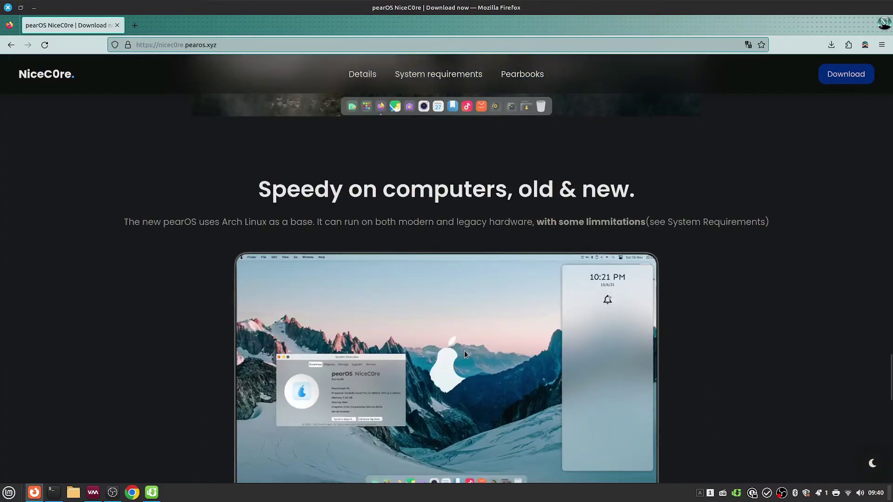
scroll(464, 350, "down", 6)
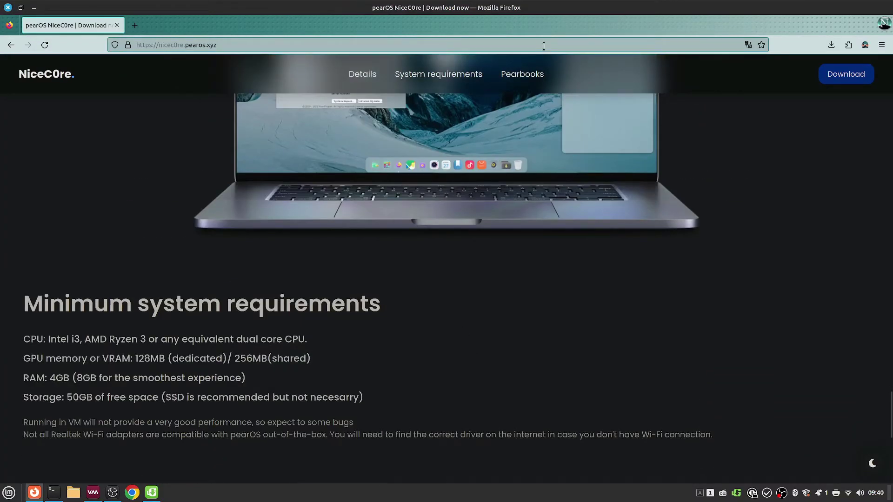
scroll(291, 303, "down", 5)
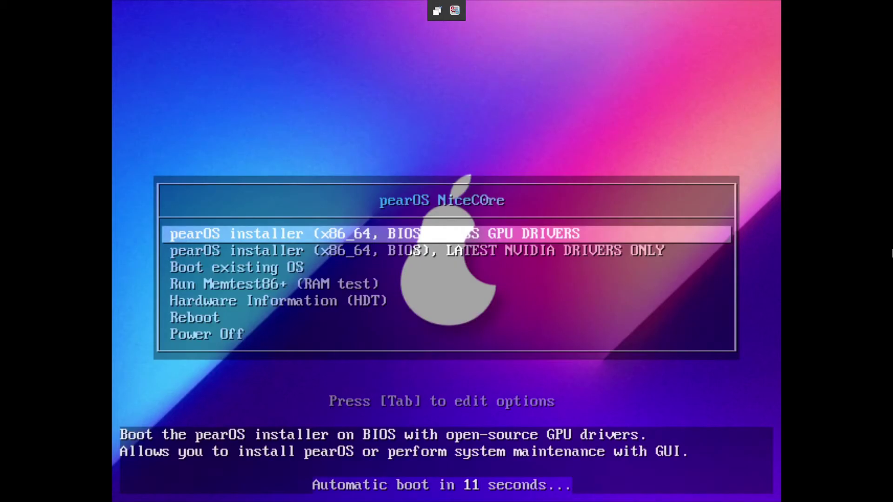
- Boot the first pearOS installer entry, the open-source drivers option, from the boot menu
key("Down")
key("Up")
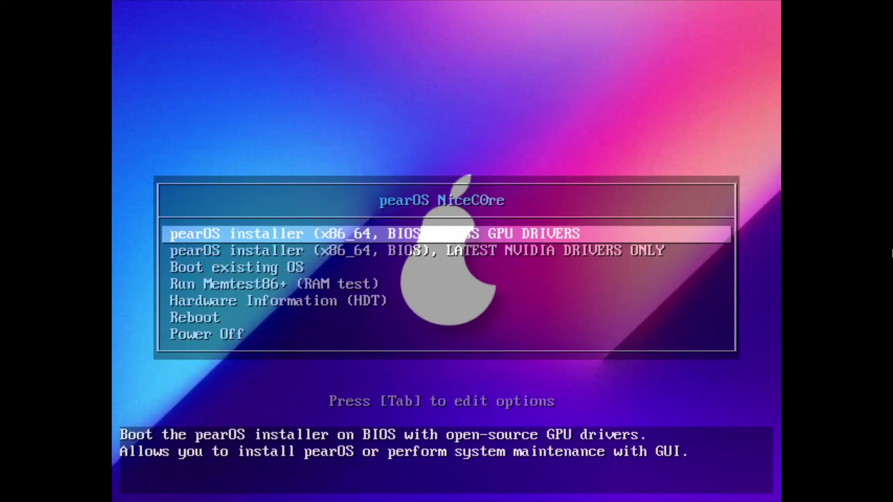
key("Return")
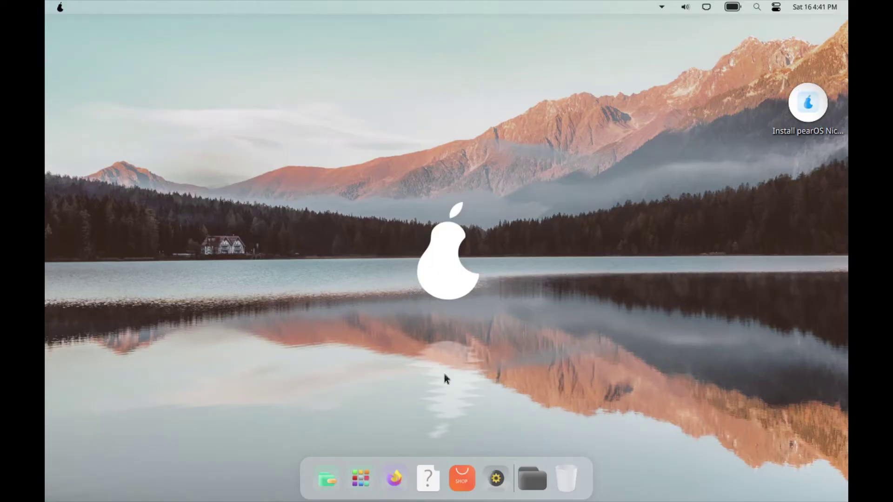
- Keep the 1920x1080 display, view About this System (KDE Plasma 5.26.5), then close System Settings
left_click(497, 480)
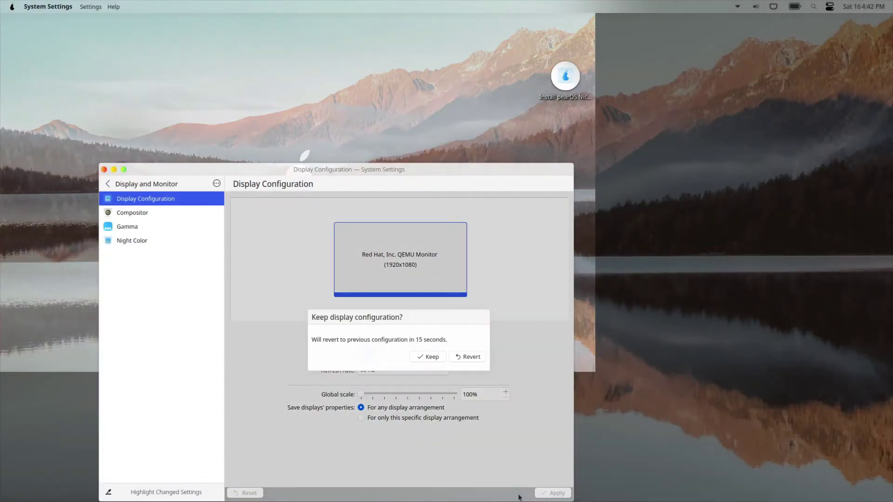
left_click(427, 356)
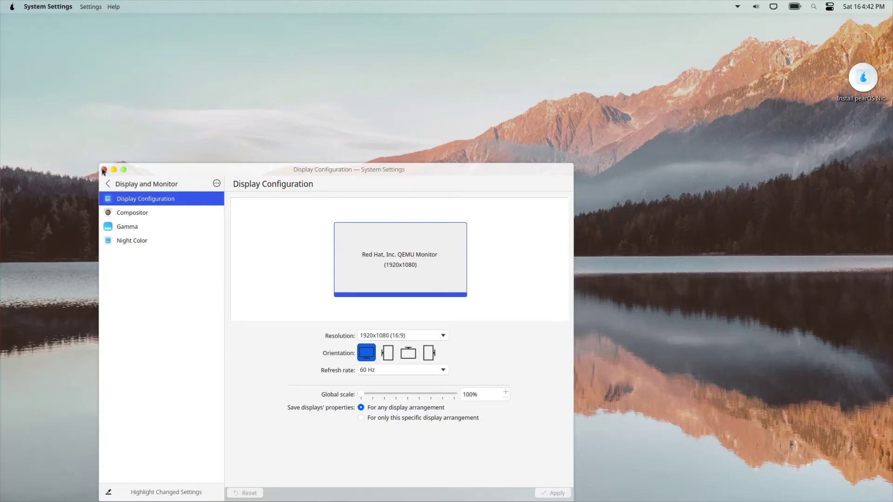
left_click(133, 185)
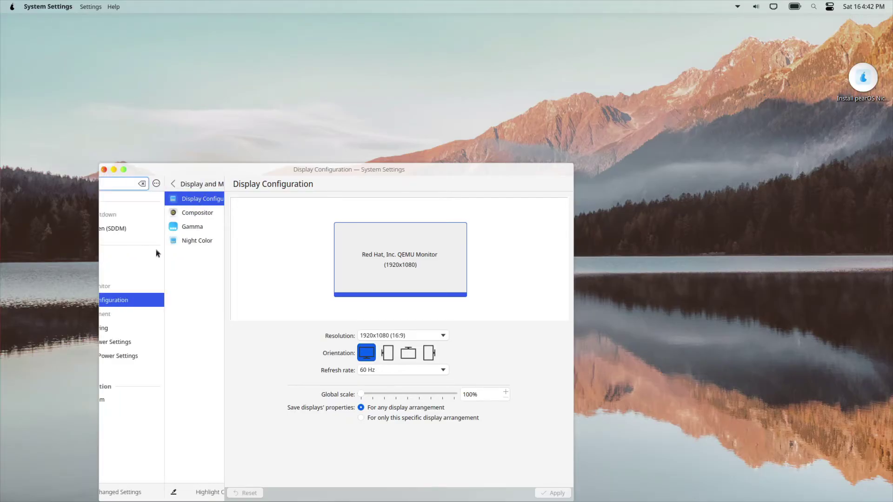
left_click(166, 400)
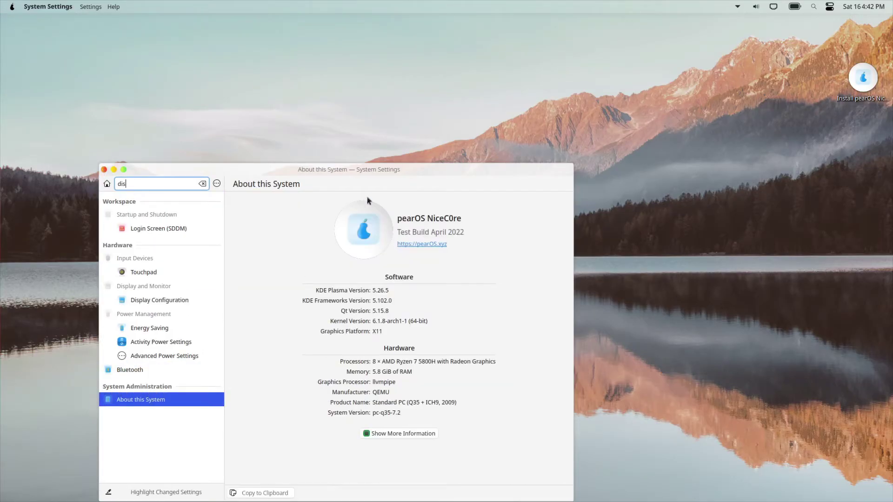
left_click_drag(355, 170, 397, 89)
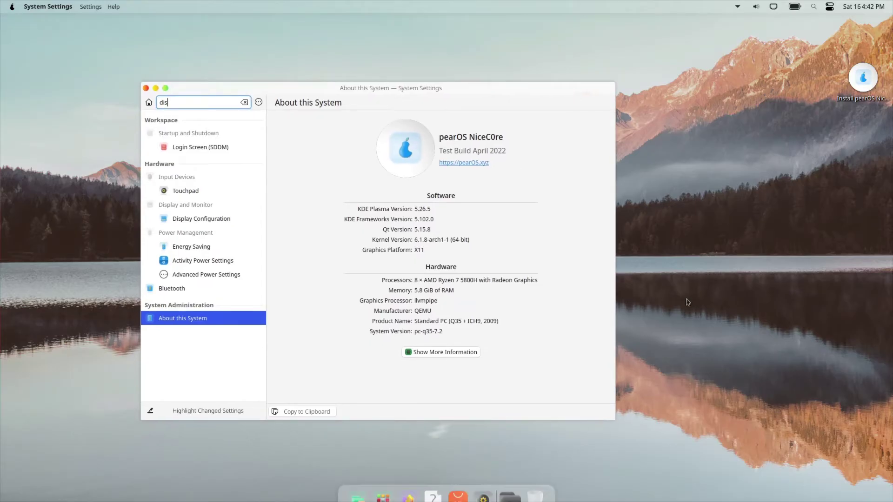
left_click(372, 239)
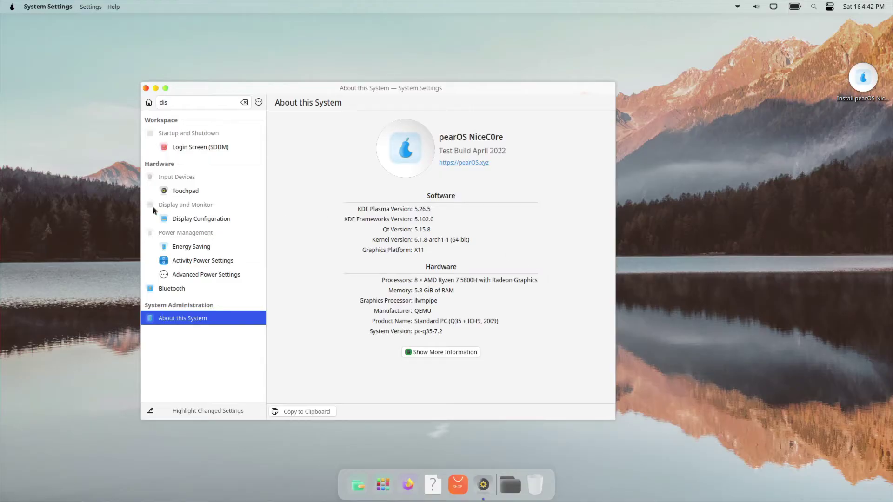
left_click(145, 88)
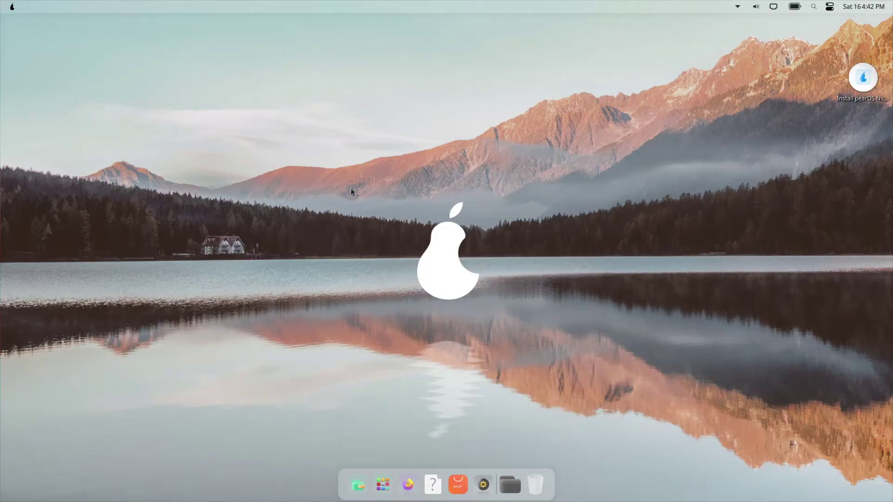
right_click(442, 86)
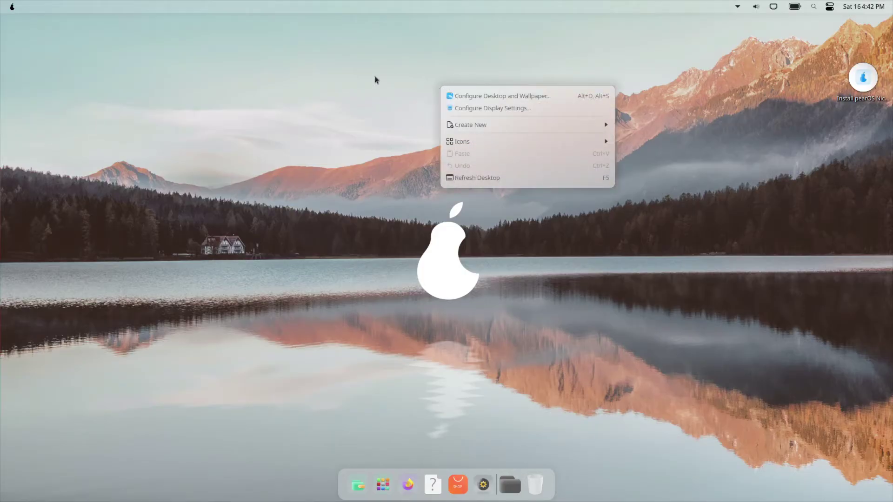
left_click(347, 186)
right_click(344, 167)
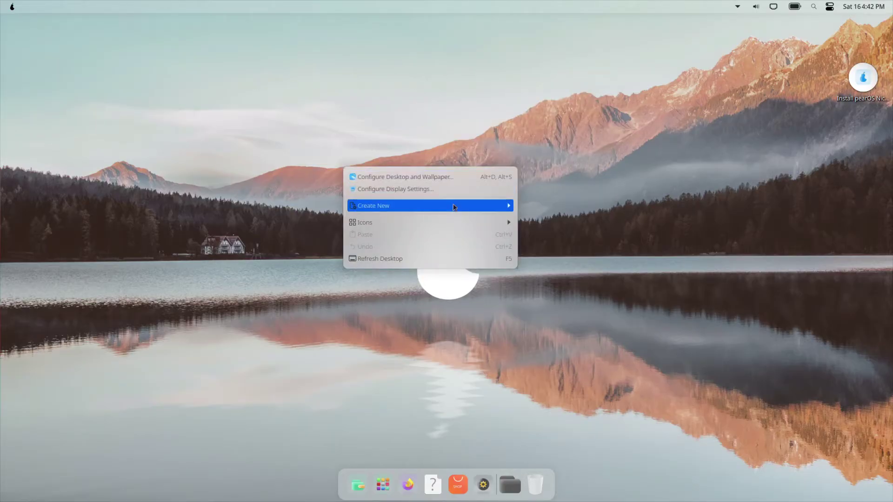
mouse_move(454, 206)
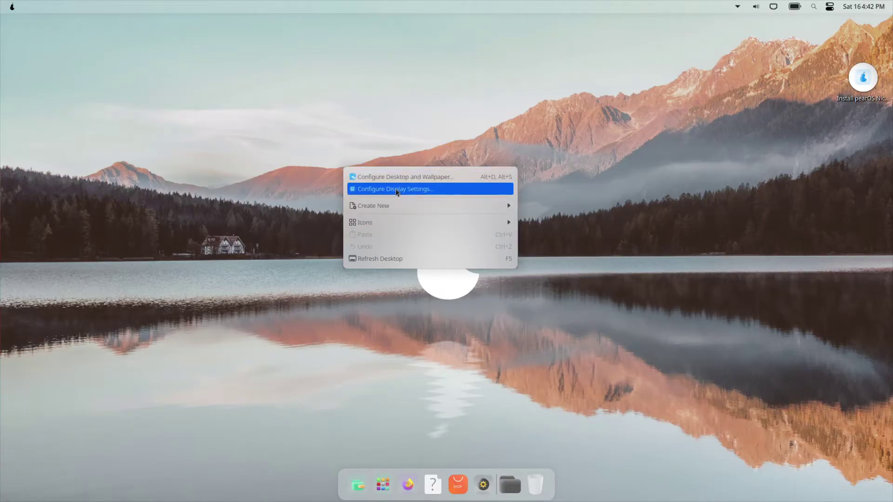
mouse_move(383, 207)
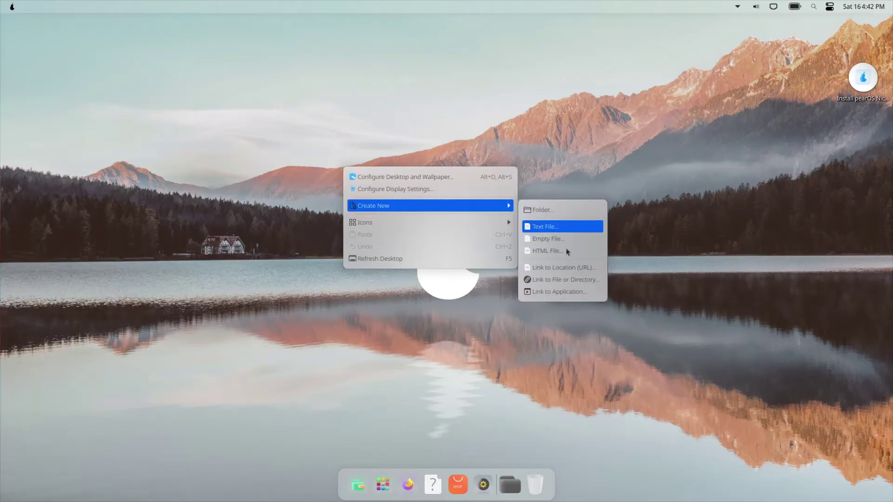
left_click(562, 393)
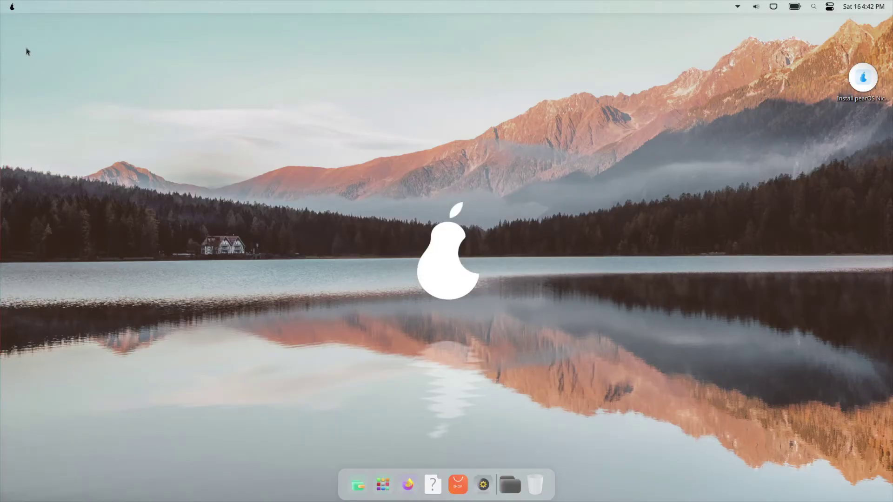
left_click(12, 7)
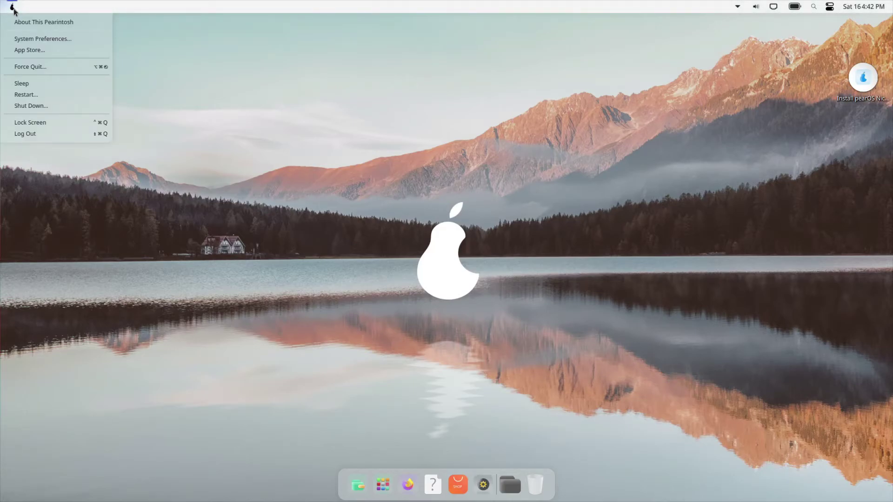
left_click(25, 22)
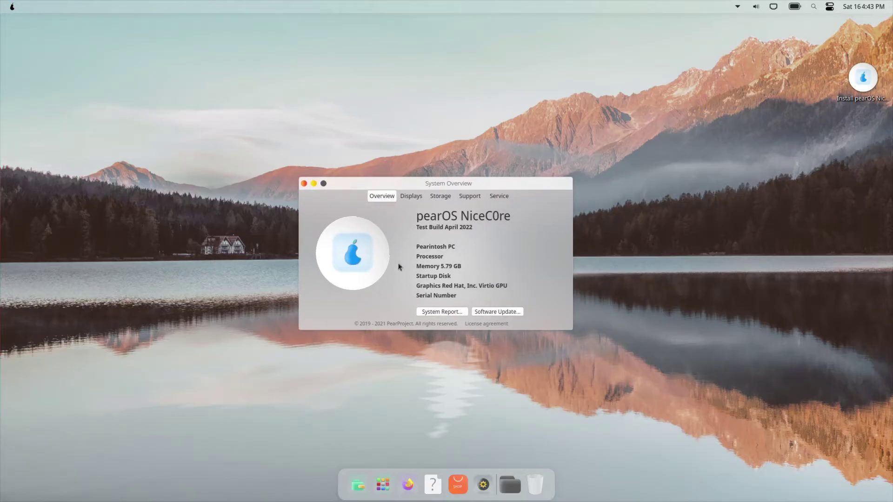
left_click(409, 199)
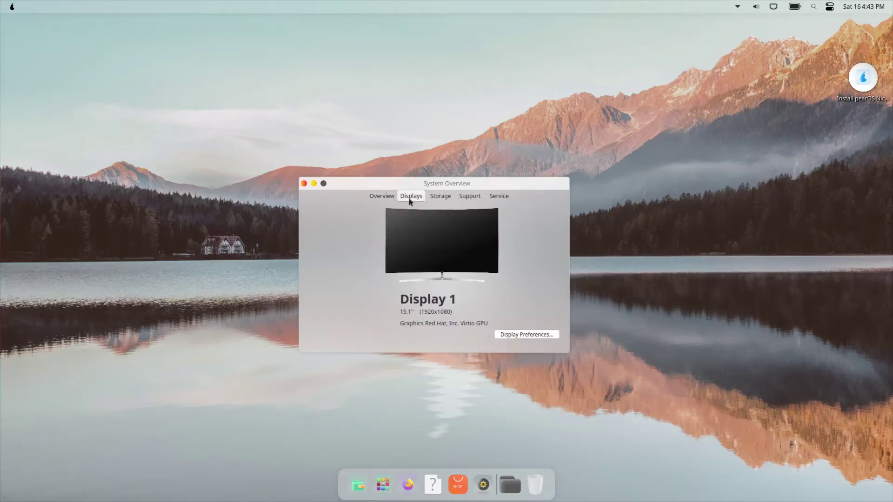
left_click(431, 197)
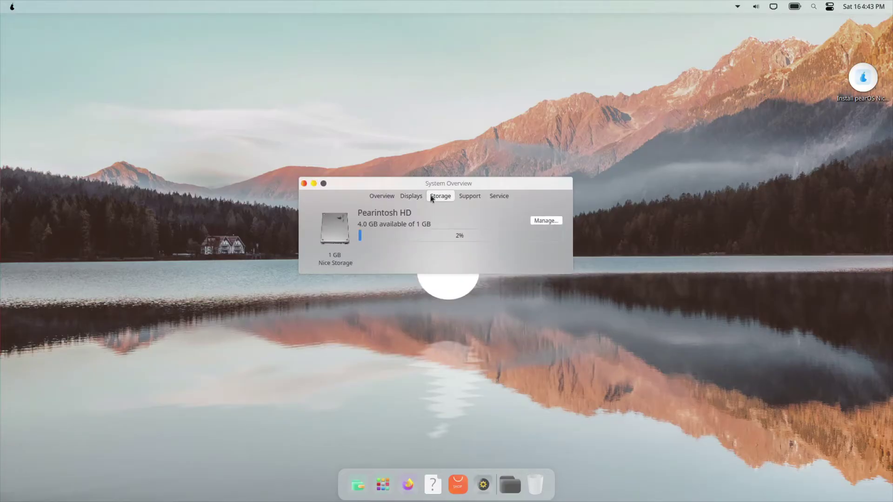
left_click(476, 196)
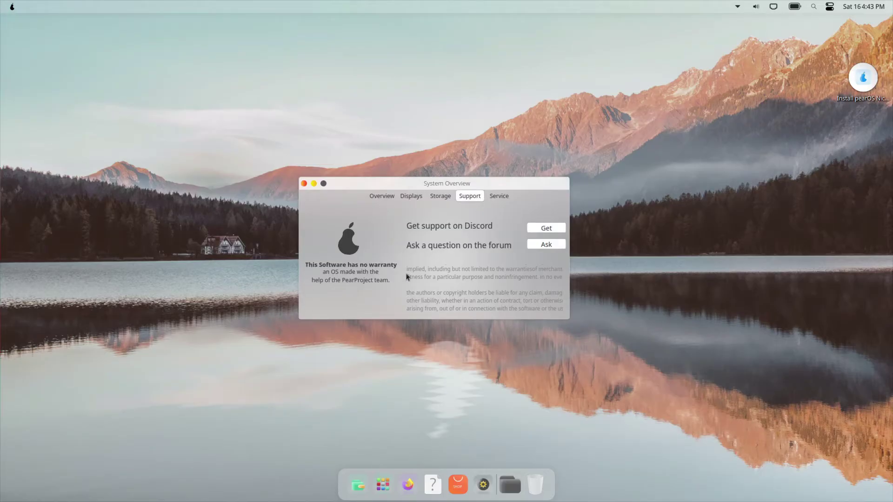
left_click(559, 230)
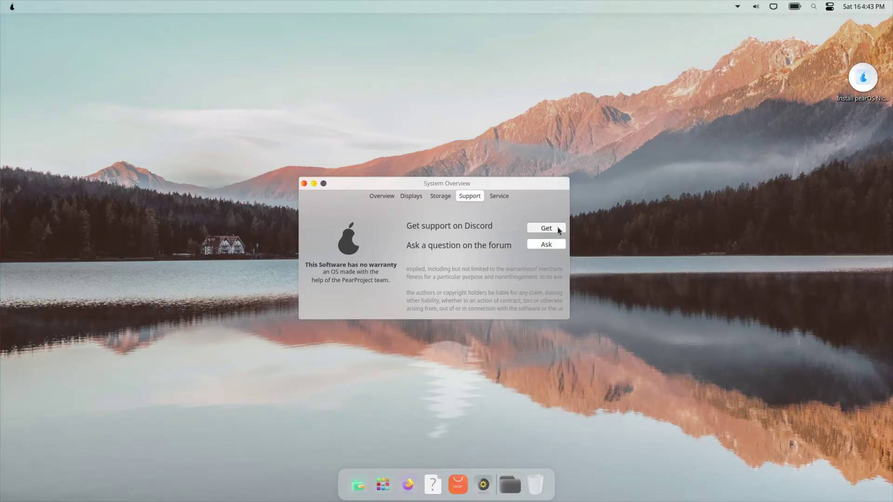
left_click(499, 198)
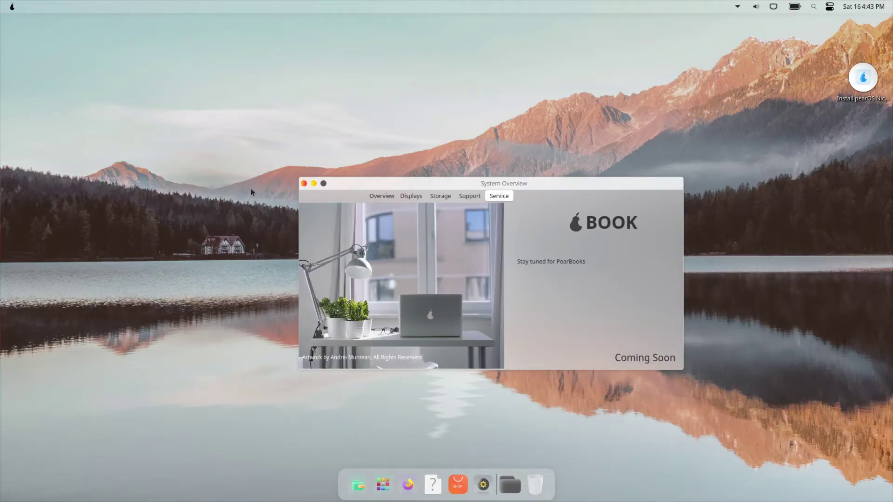
left_click(383, 196)
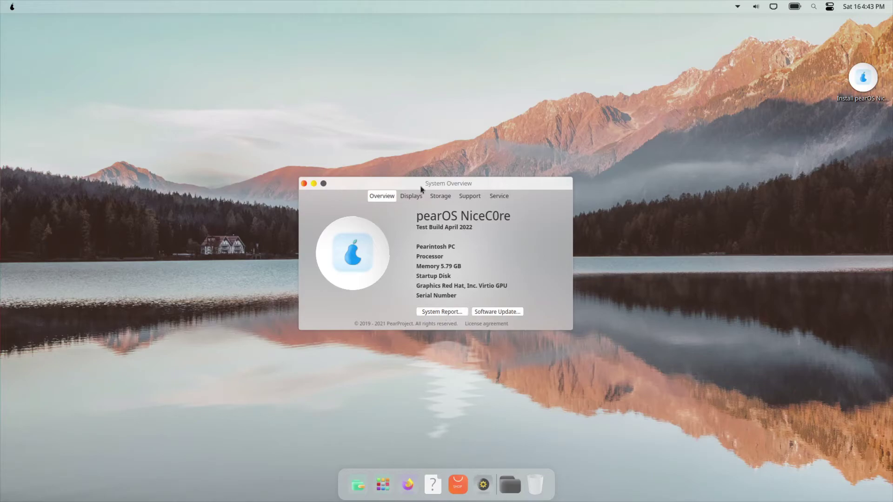
left_click_drag(441, 237, 350, 200)
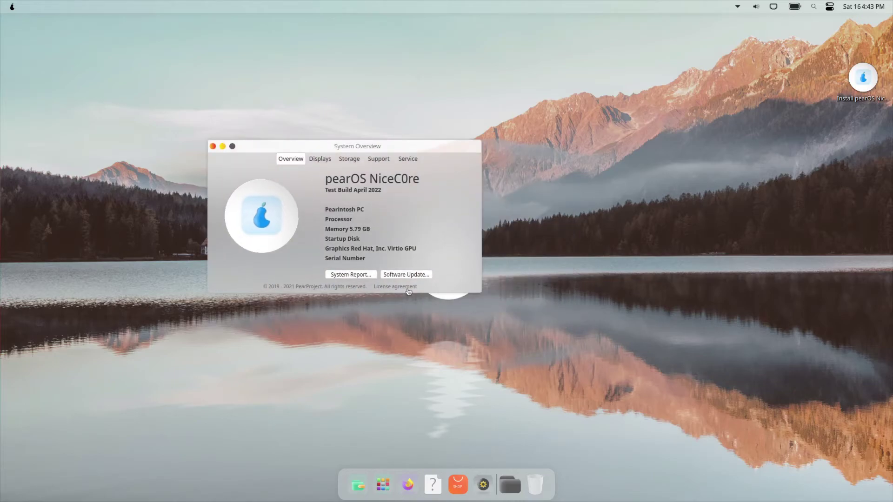
left_click(319, 162)
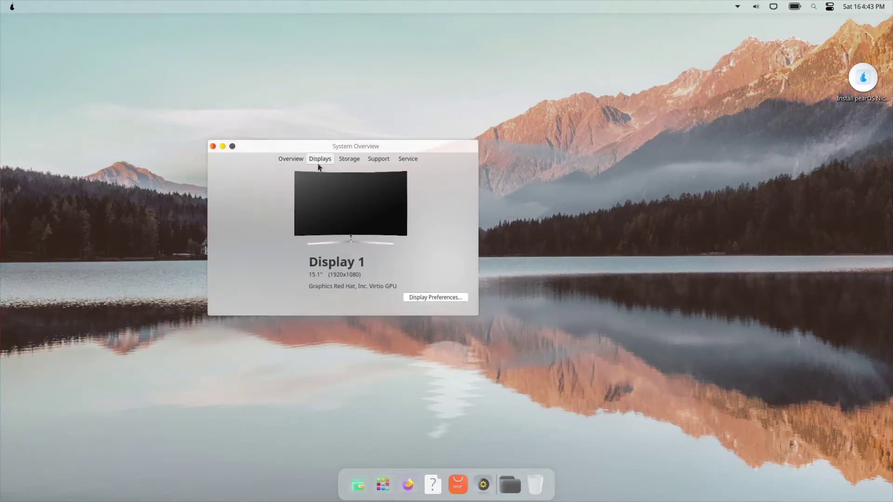
left_click(436, 297)
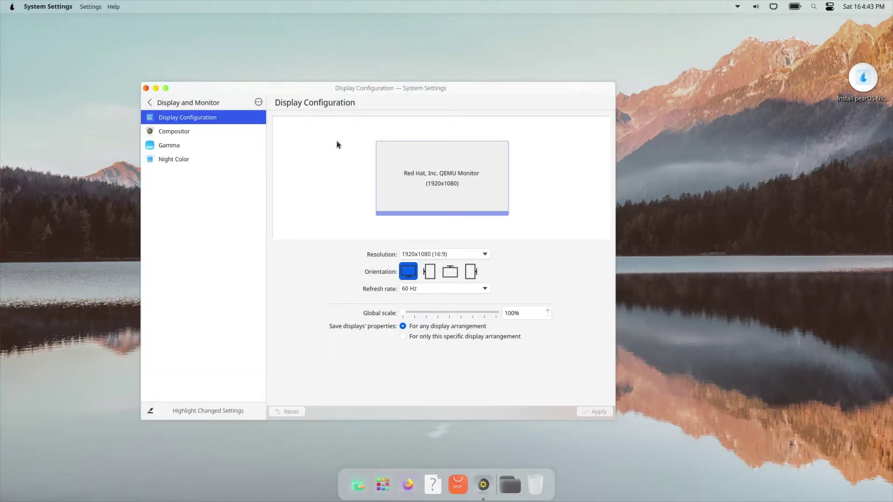
left_click(145, 88)
left_click(355, 163)
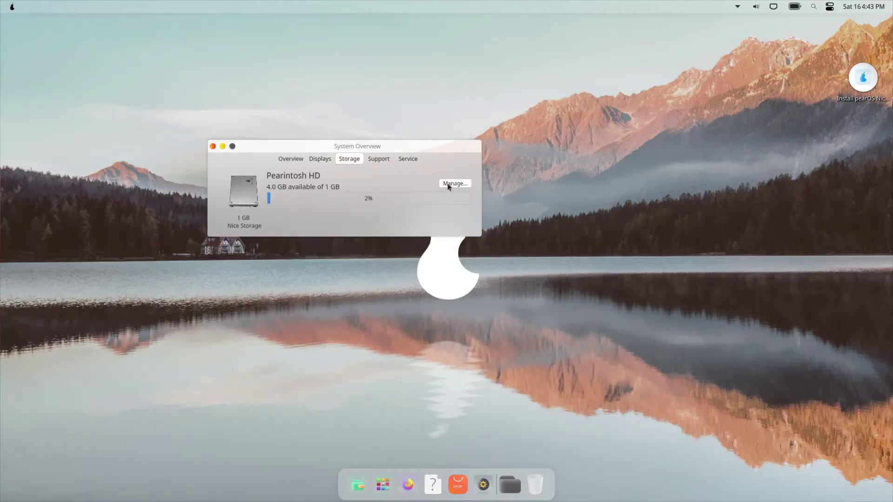
left_click(378, 160)
left_click(402, 162)
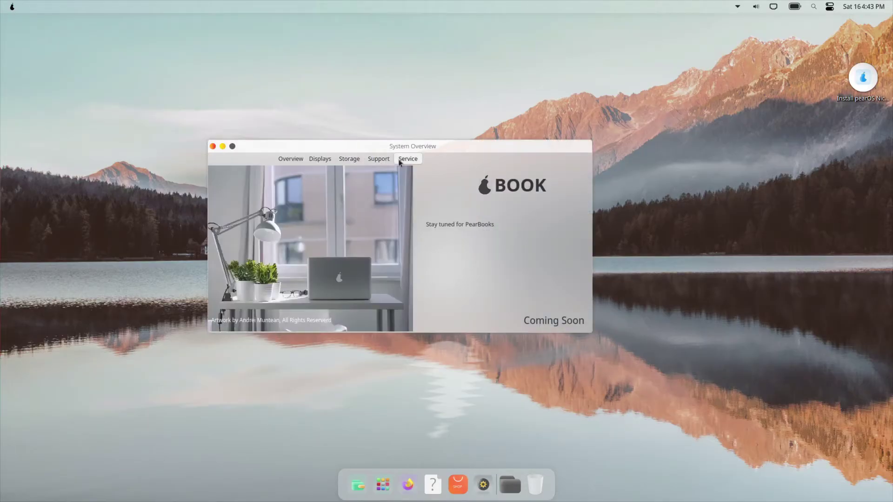
left_click(379, 160)
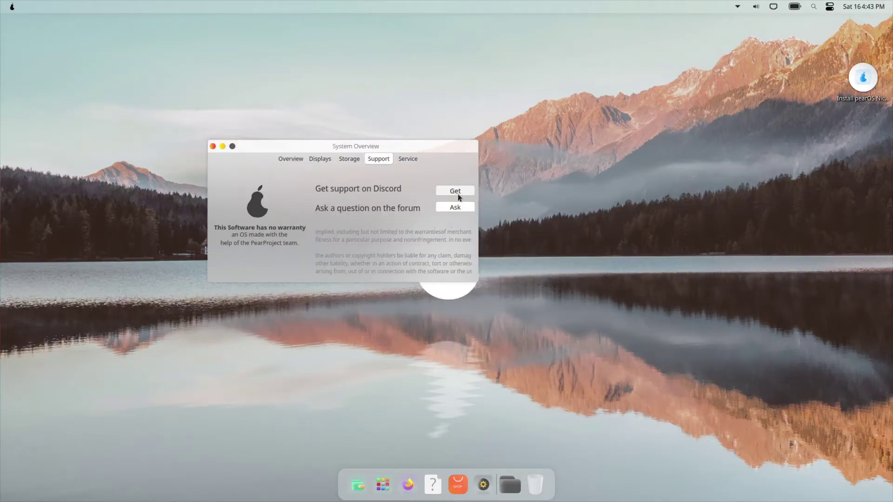
left_click(213, 147)
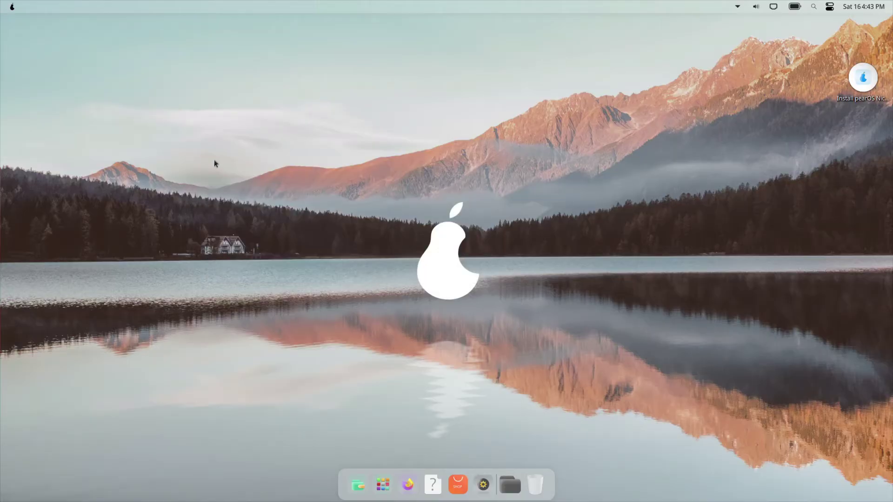
left_click(12, 6)
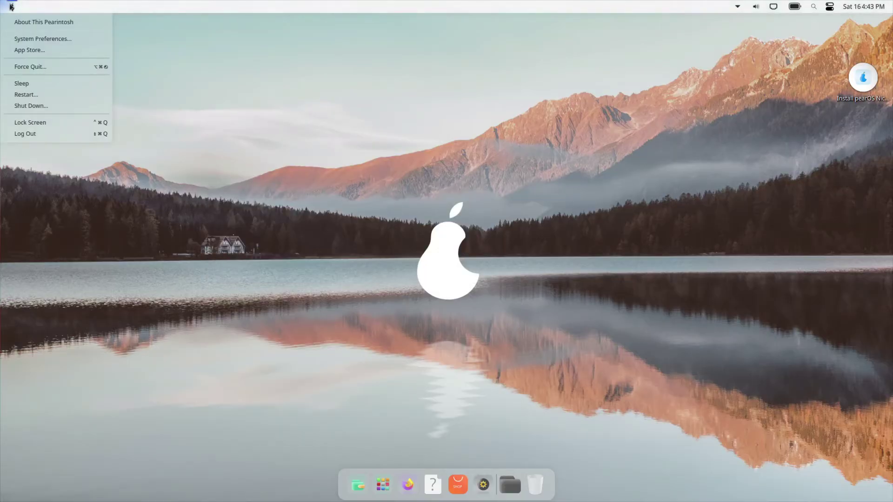
left_click(21, 39)
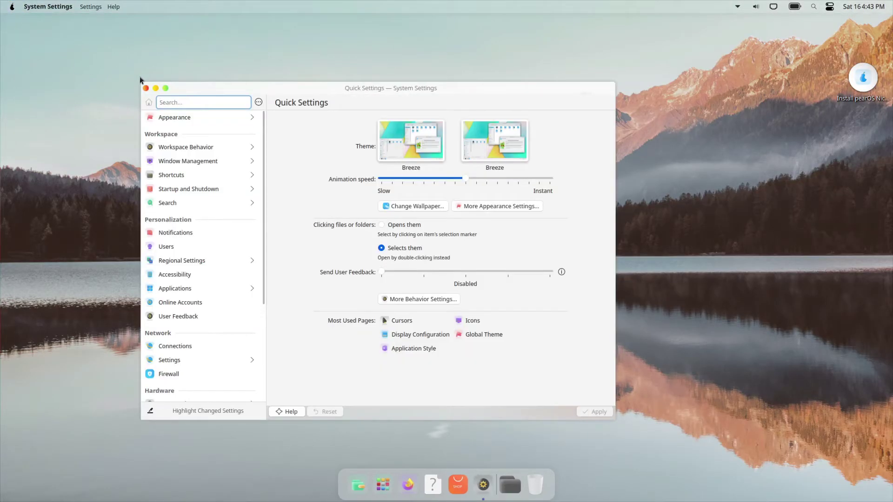
left_click(146, 88)
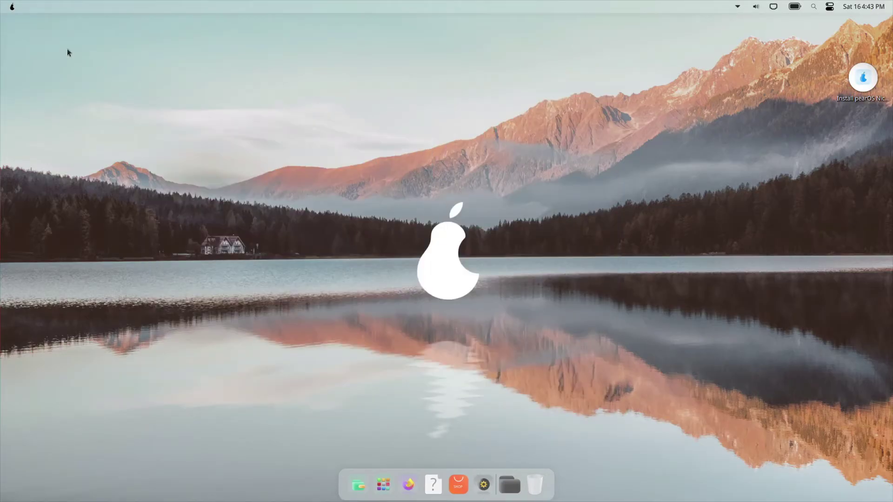
left_click(12, 6)
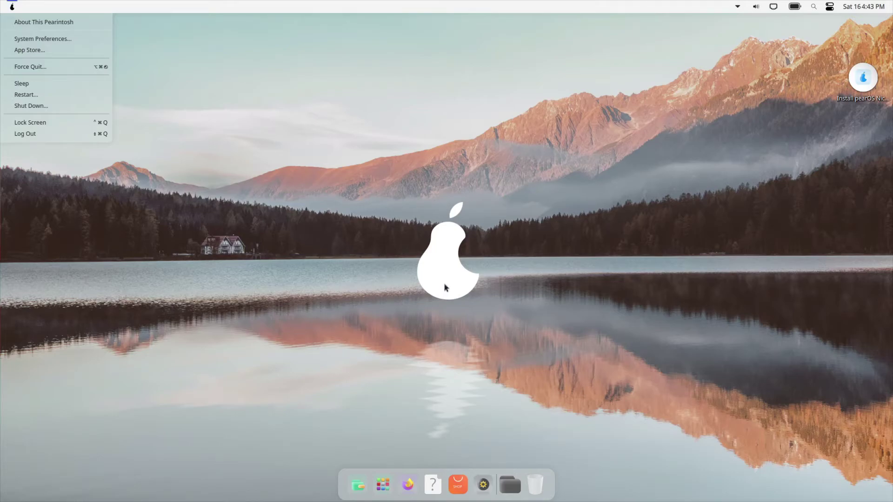
- Launch GNOME Software and view its About Software details
left_click(446, 301)
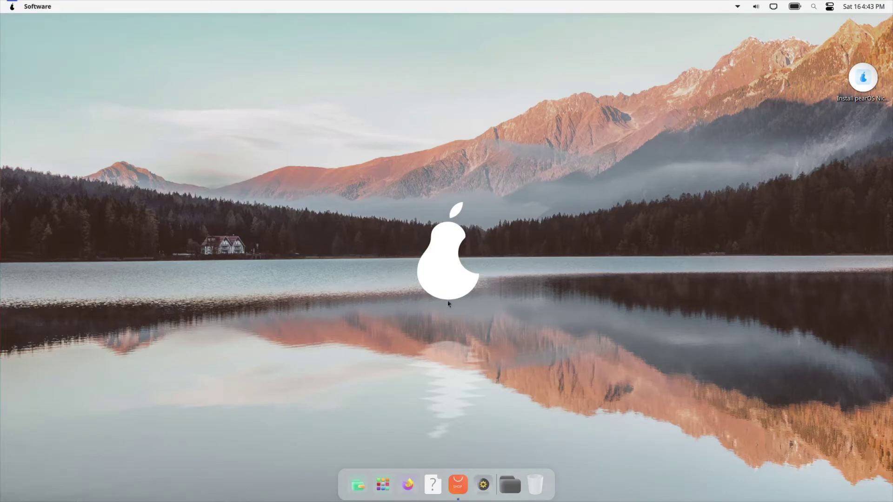
left_click(452, 486)
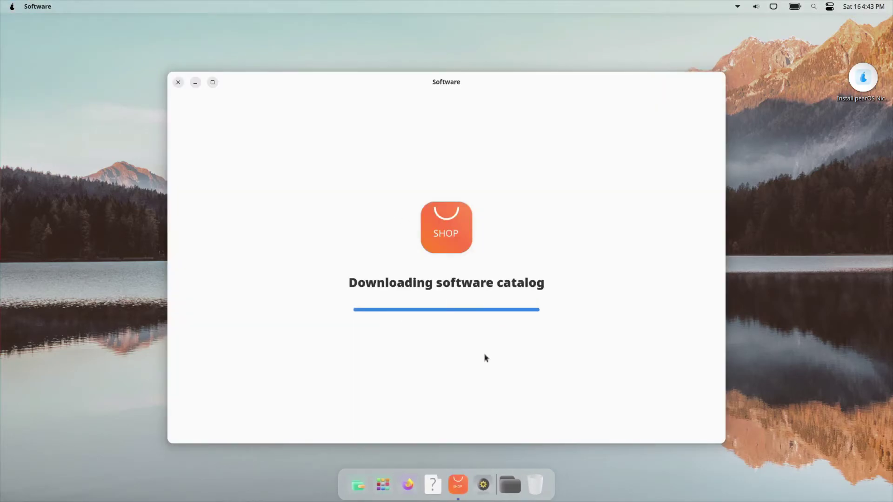
left_click(714, 83)
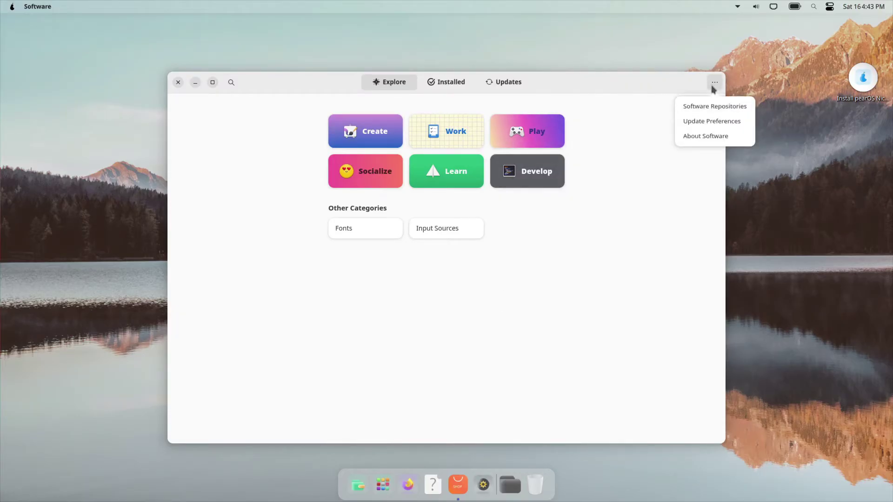
left_click(693, 140)
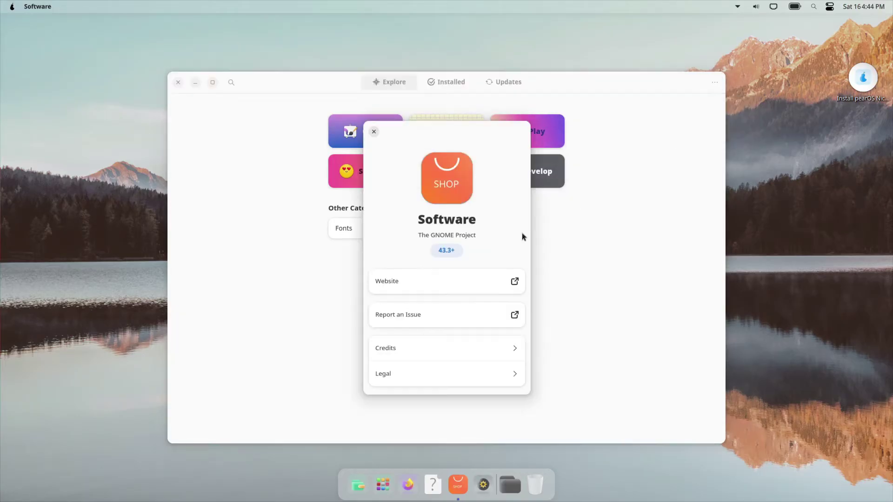
left_click(374, 133)
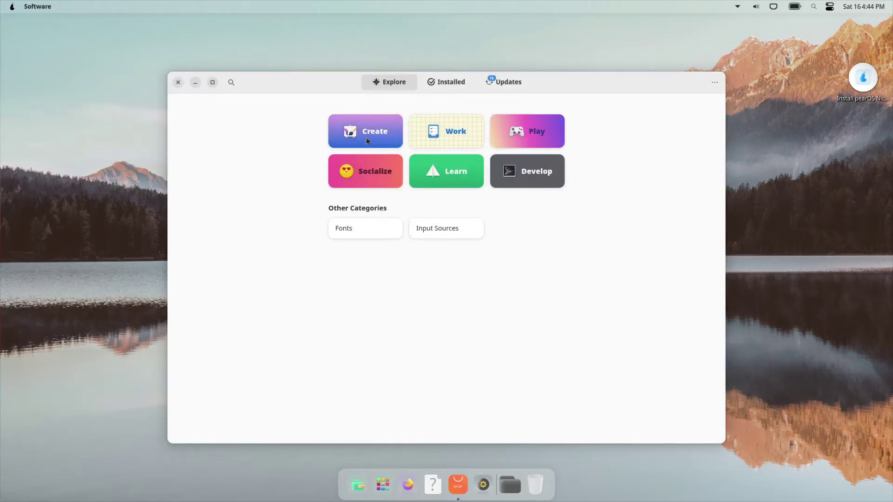
- Check the Software Repositories list, browse the Play category, and view pending Updates
left_click(715, 83)
left_click(702, 106)
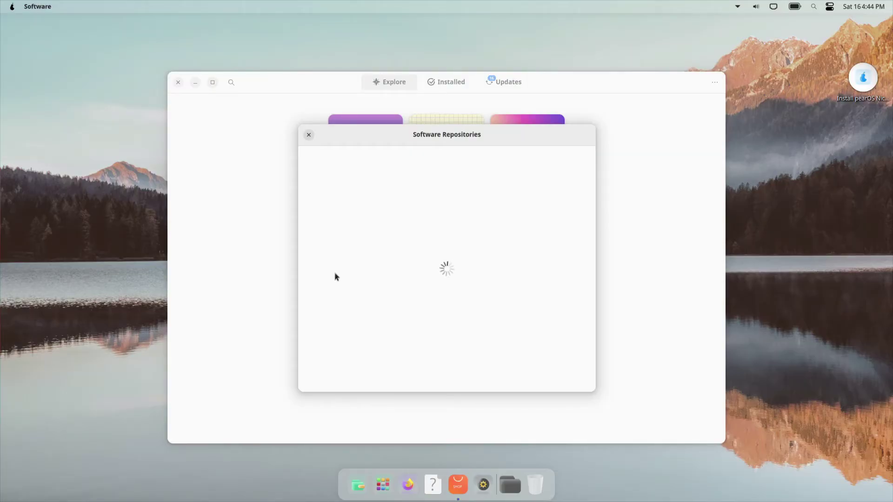
key("Escape")
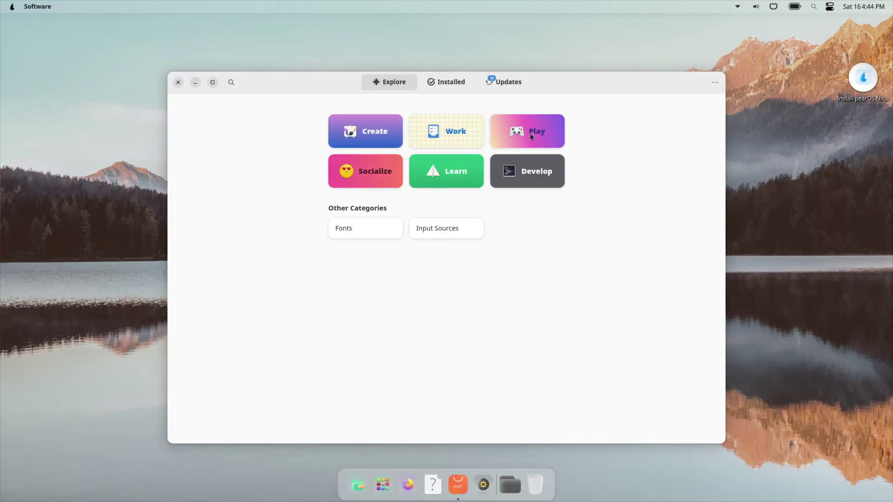
left_click(529, 133)
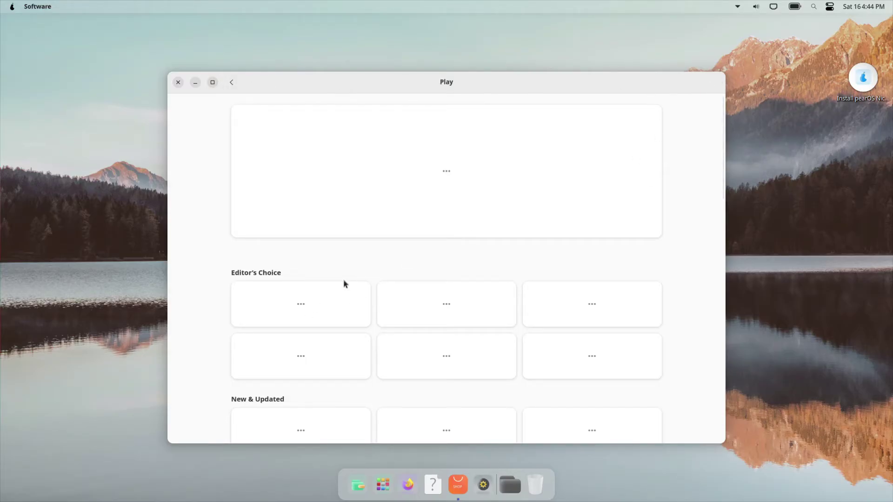
left_click(232, 81)
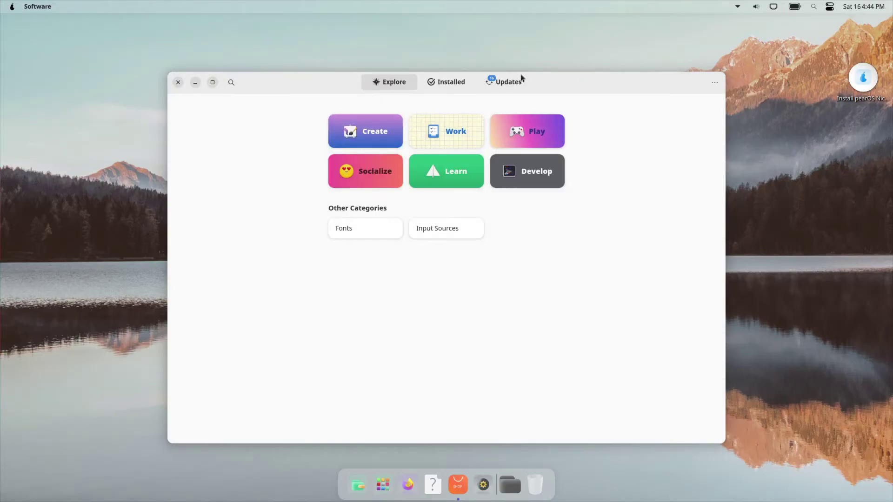
left_click(504, 87)
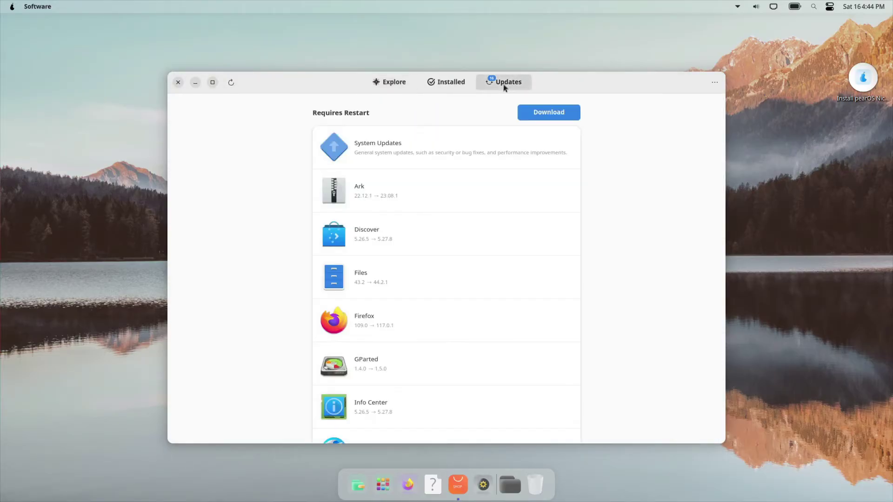
left_click(379, 86)
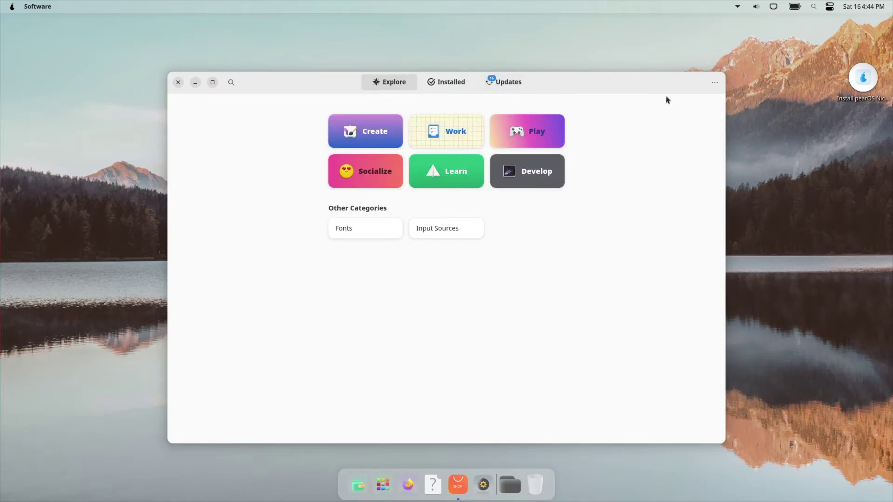
- Review the software repositories list again, then close GNOME Software
left_click(715, 82)
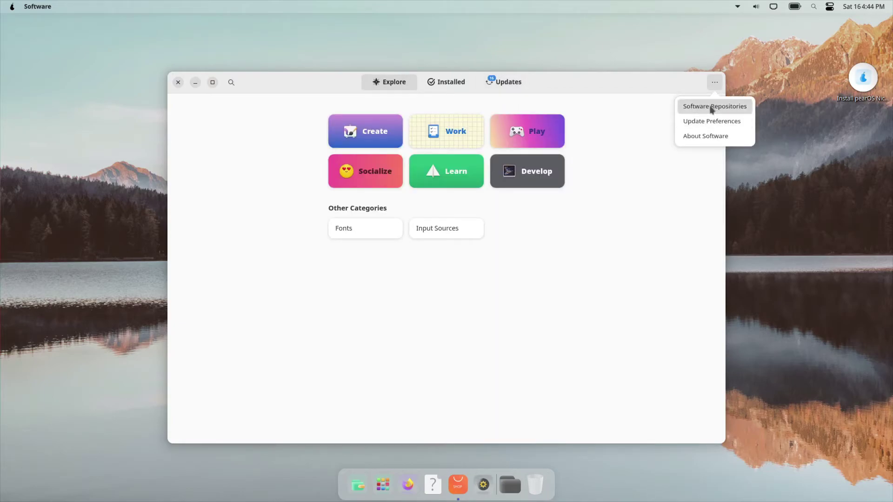
left_click(714, 106)
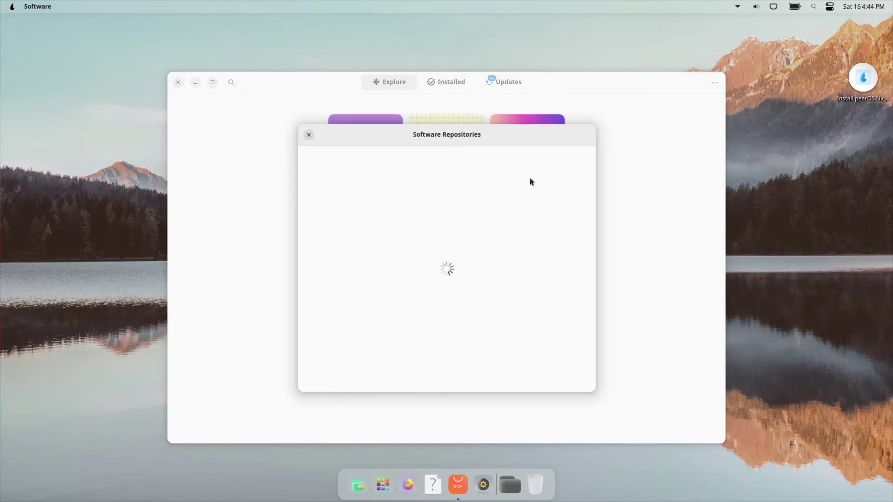
left_click(309, 136)
left_click(178, 82)
left_click(10, 7)
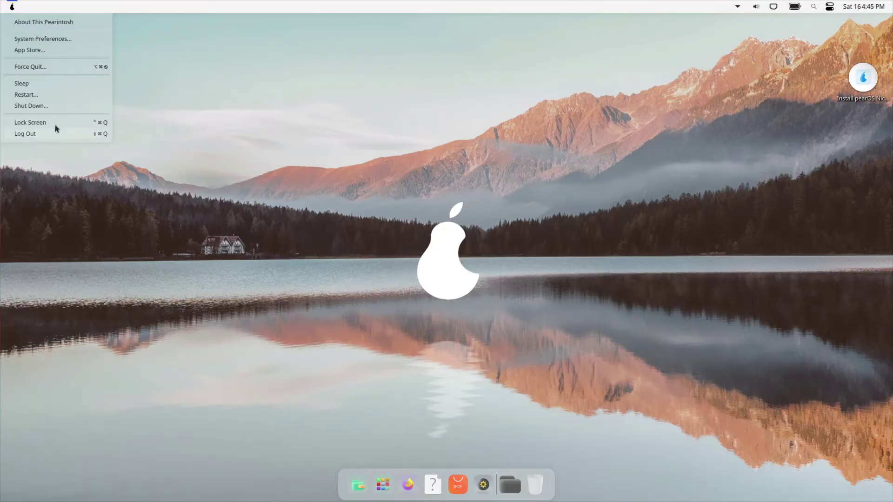
left_click(227, 90)
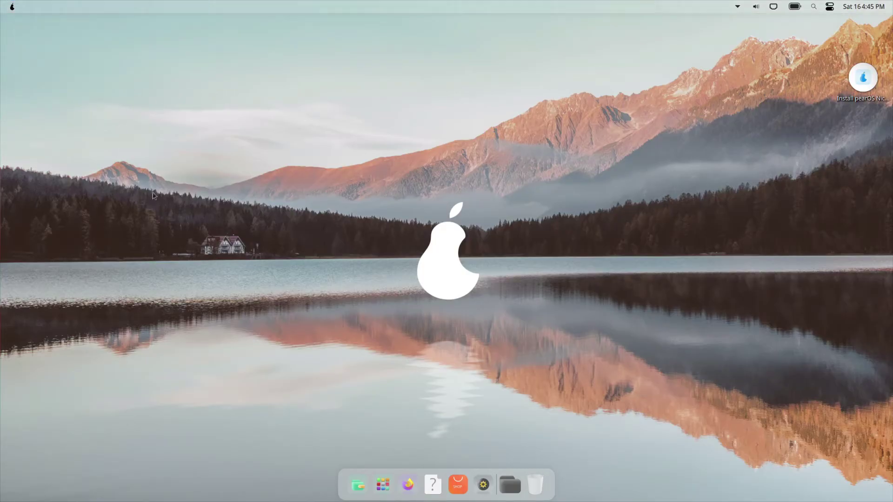
left_click(735, 7)
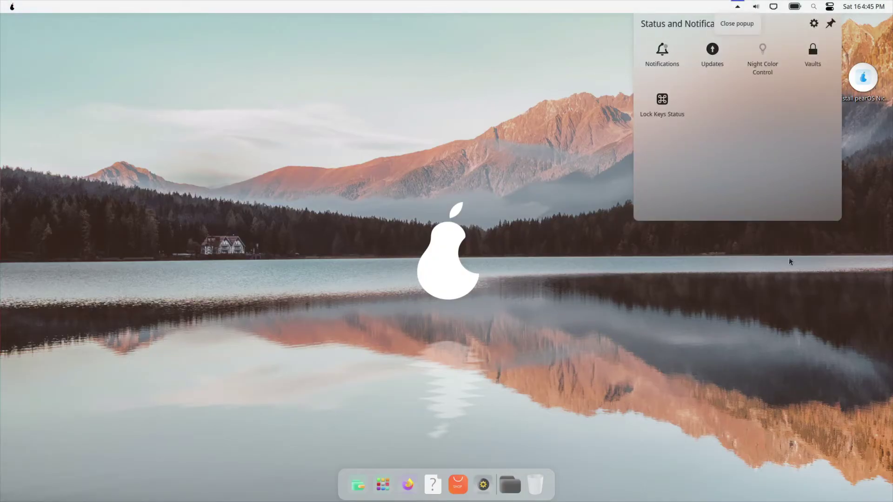
left_click(753, 6)
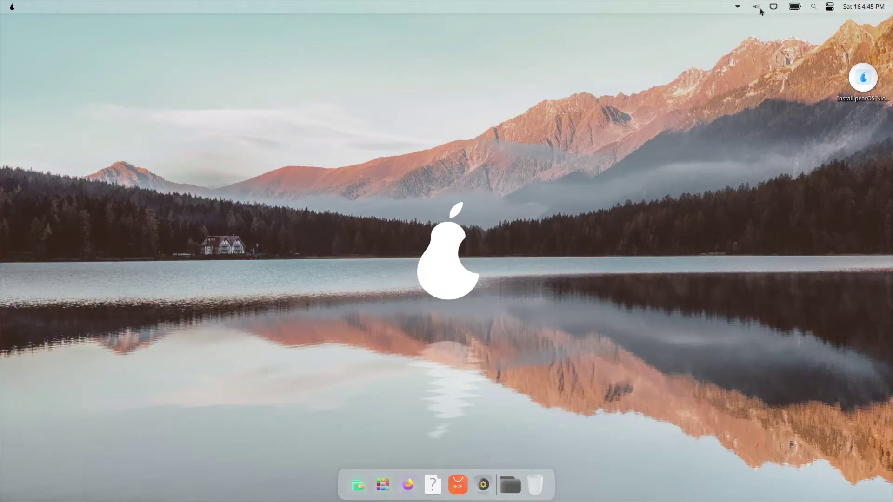
left_click(762, 10)
left_click(763, 12)
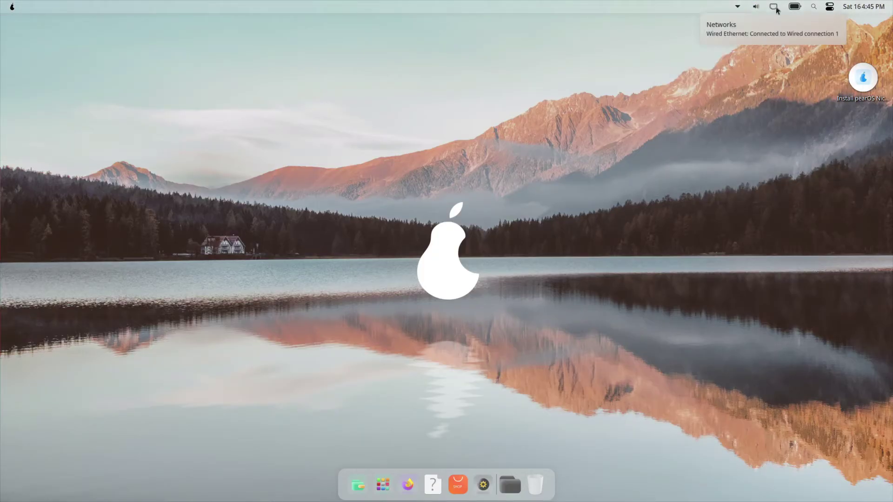
left_click(776, 8)
left_click(775, 8)
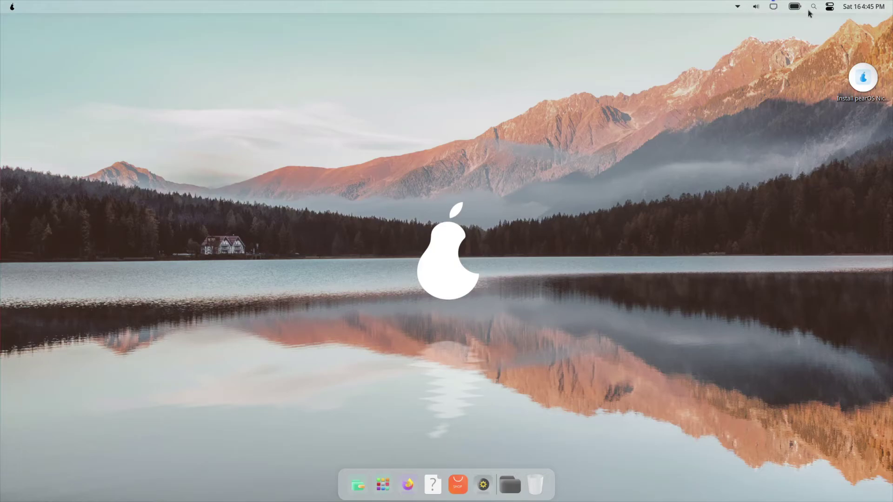
left_click(795, 8)
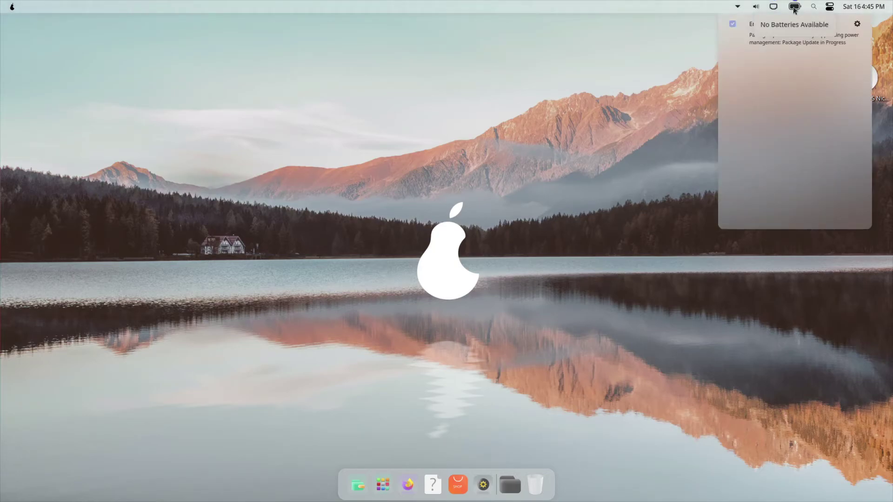
left_click(795, 8)
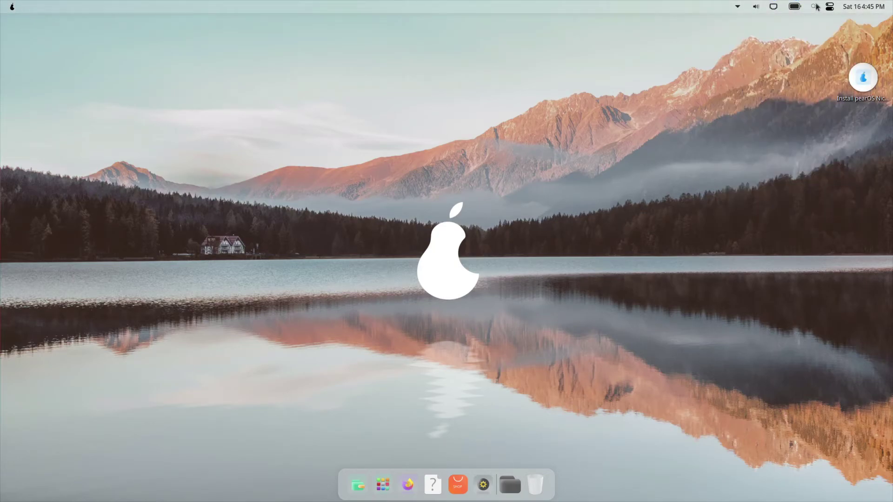
left_click(815, 7)
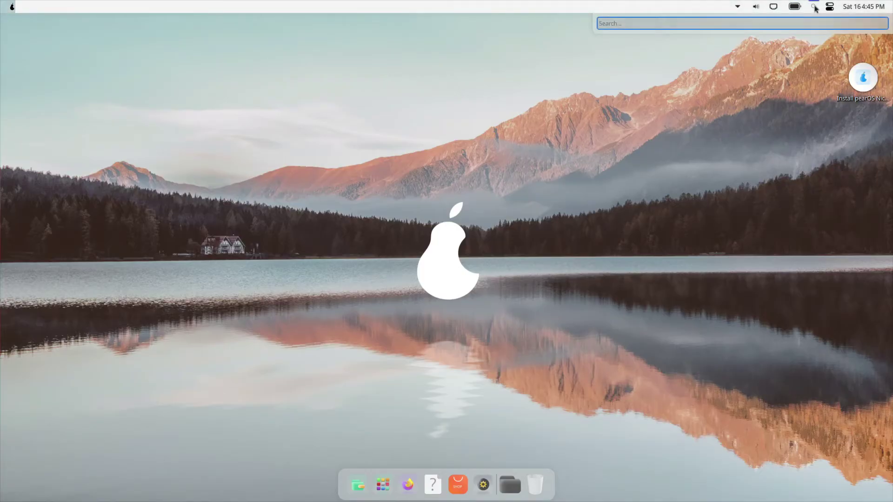
left_click(815, 7)
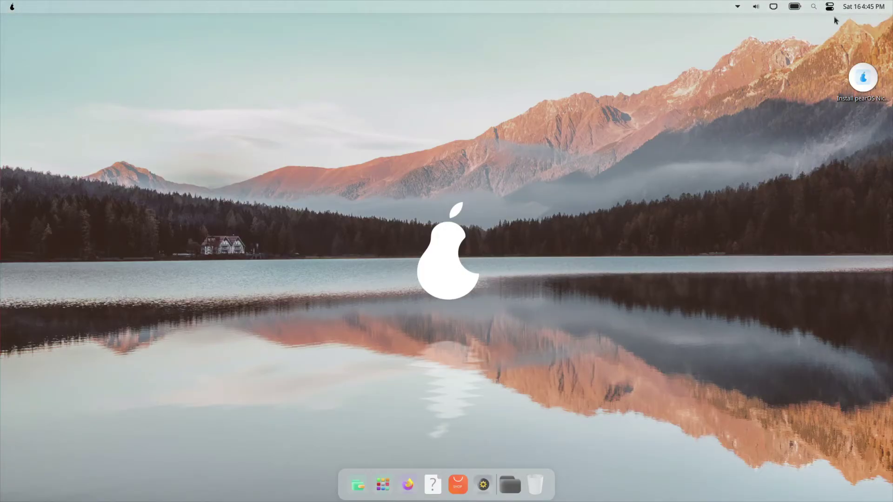
left_click(831, 7)
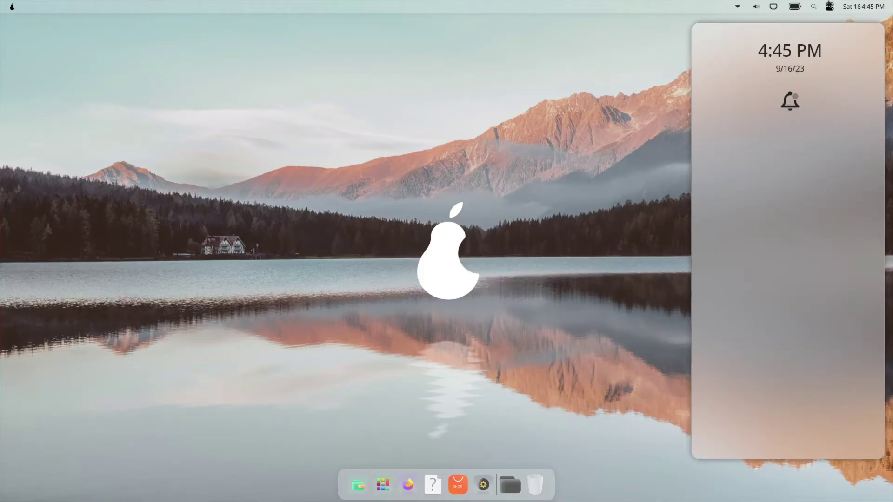
left_click(830, 7)
left_click(867, 6)
left_click(868, 7)
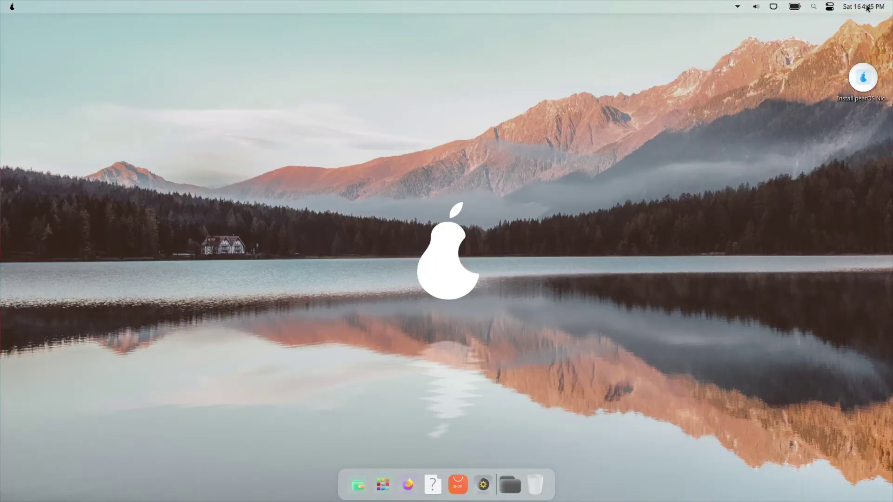
left_click(859, 8)
left_click(685, 386)
- Launch Files and view its About information
left_click(357, 486)
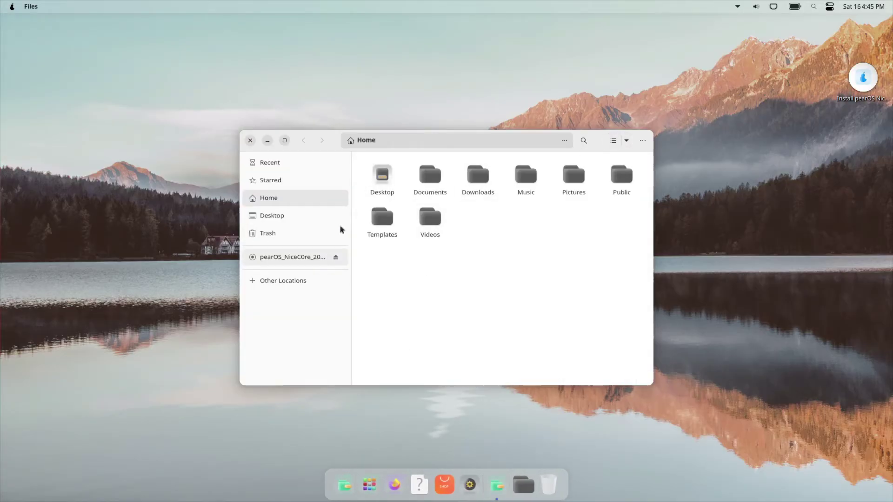
left_click(643, 140)
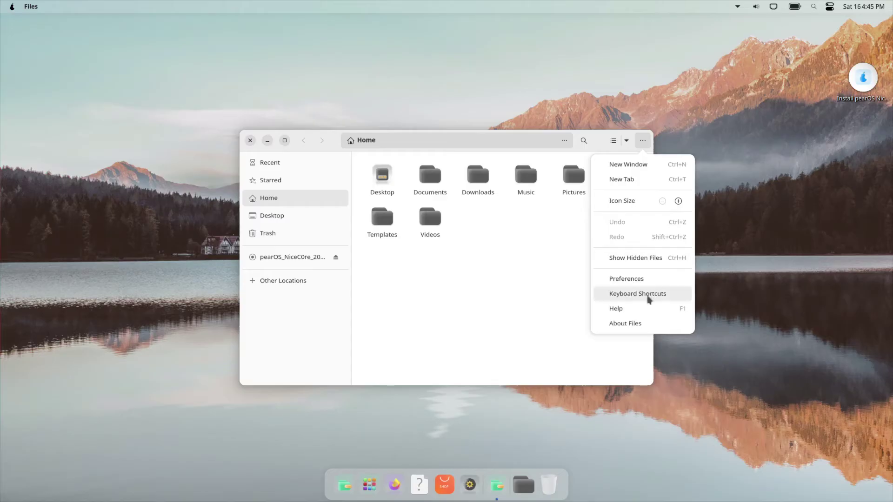
left_click(635, 323)
left_click(374, 119)
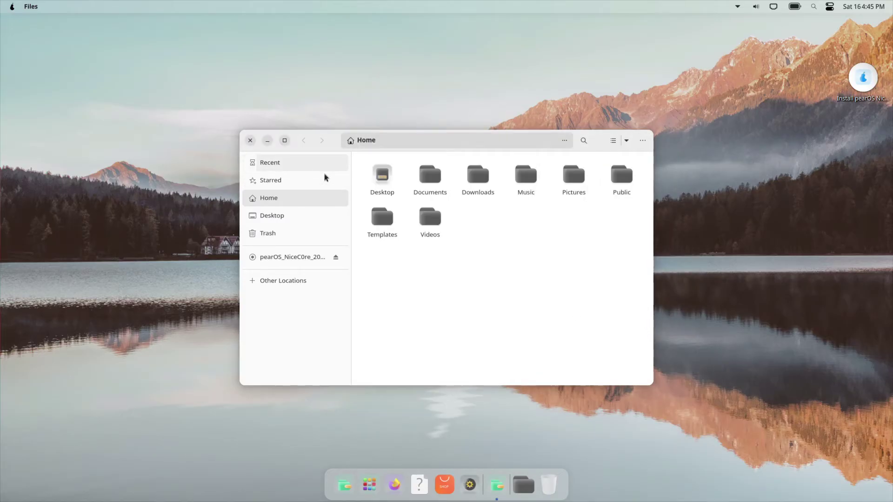
- Open the empty Documents and Downloads folders, then close Files
double_click(430, 176)
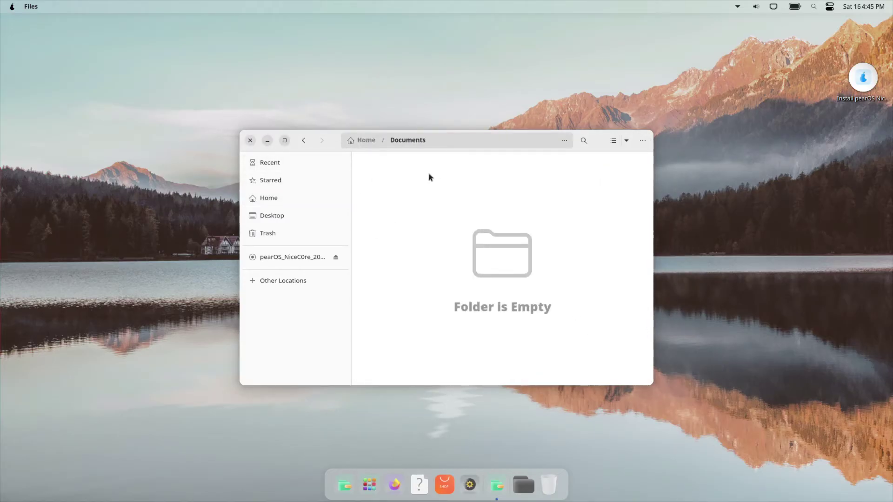
left_click(304, 141)
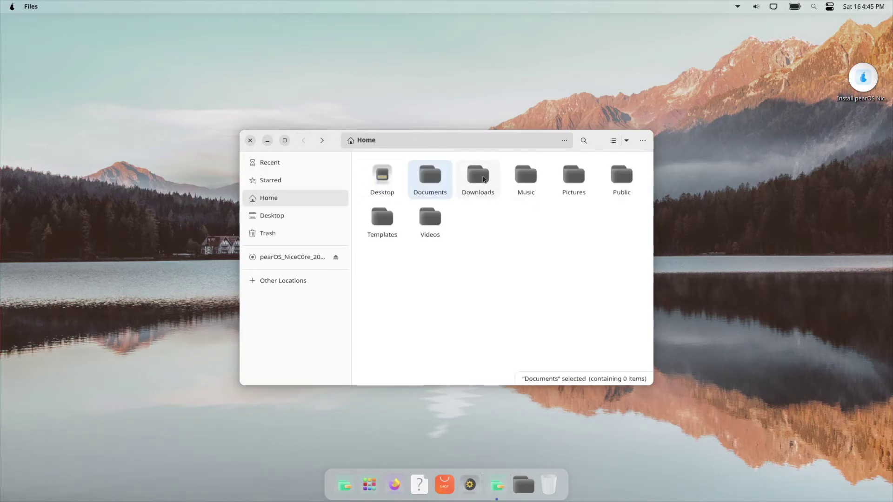
left_click(484, 179)
double_click(483, 179)
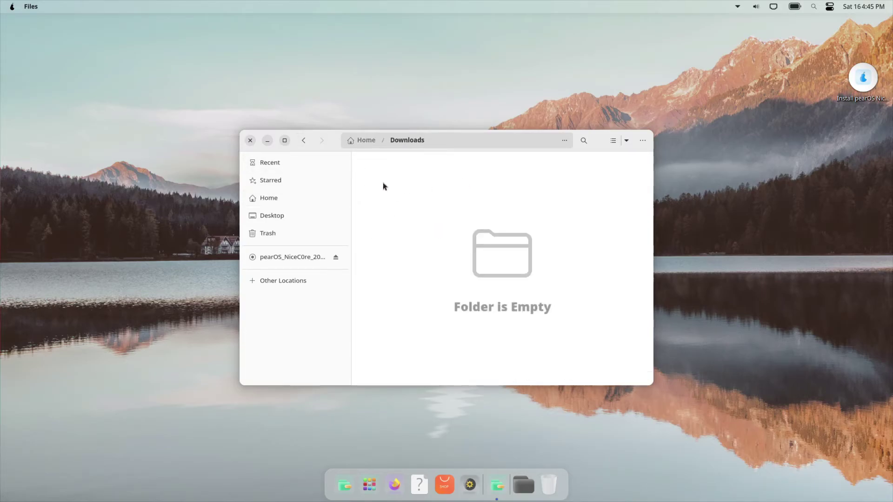
left_click(250, 141)
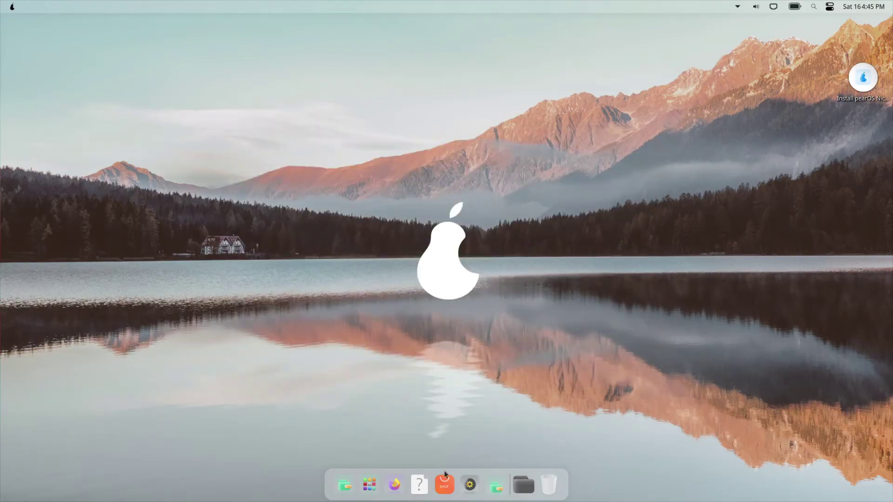
left_click(376, 487)
left_click(378, 486)
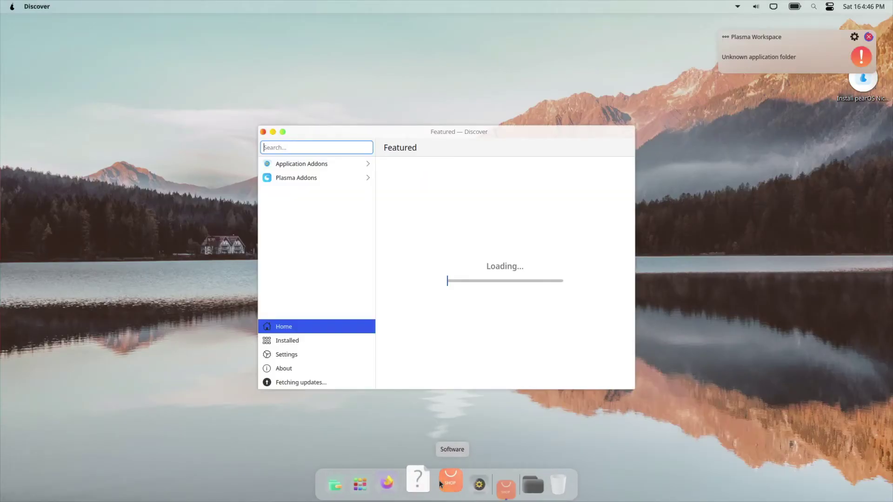
mouse_move(418, 139)
left_mouse_down()
mouse_move(409, 250)
mouse_move(418, 136)
left_mouse_up()
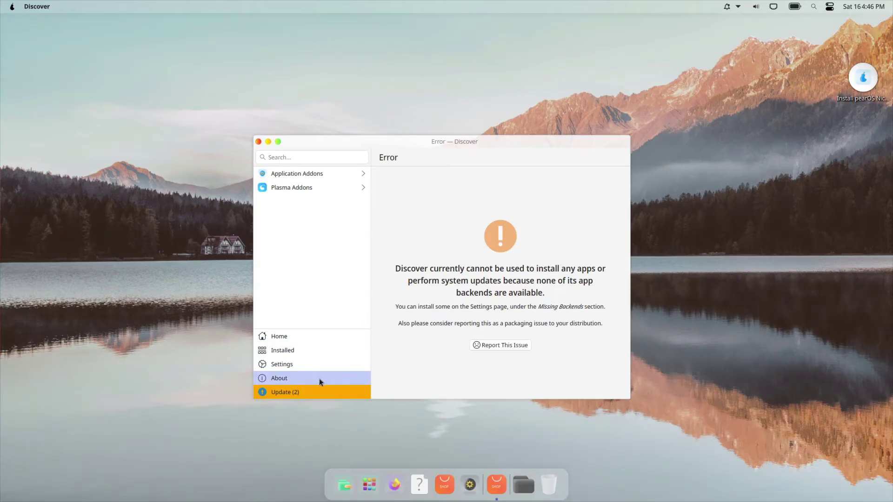
left_click(320, 382)
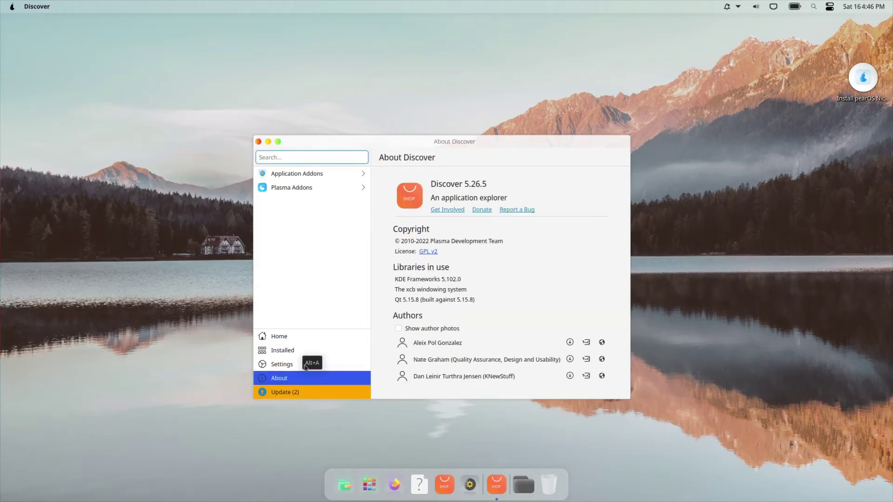
left_click(258, 142)
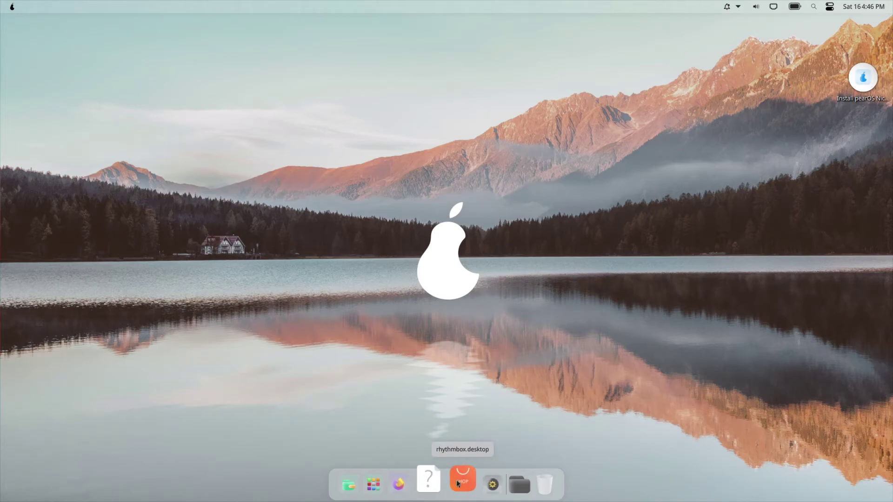
left_click(508, 473)
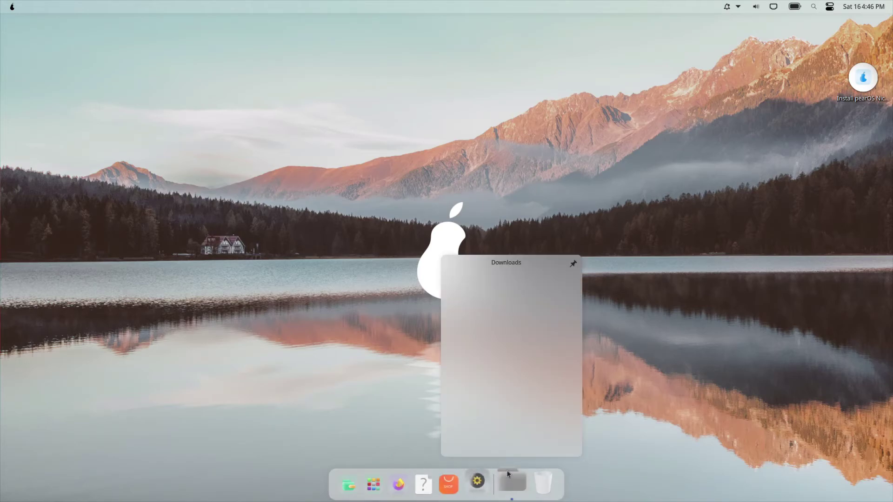
left_click(511, 479)
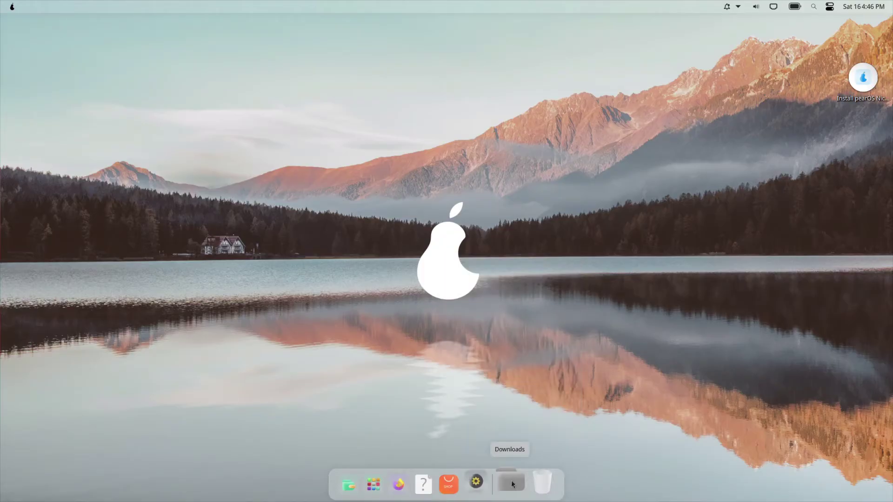
- Bring up the desktop context menu and dismiss it
right_click(221, 215)
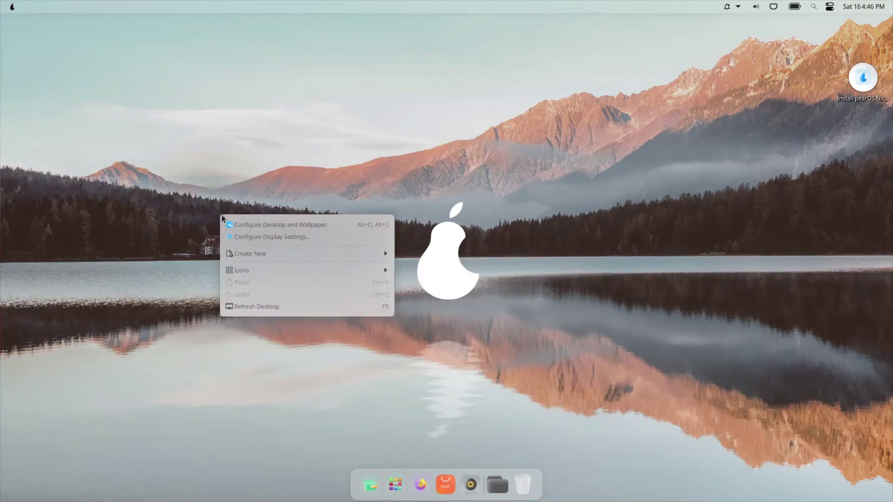
left_click(238, 319)
mouse_move(4, 5)
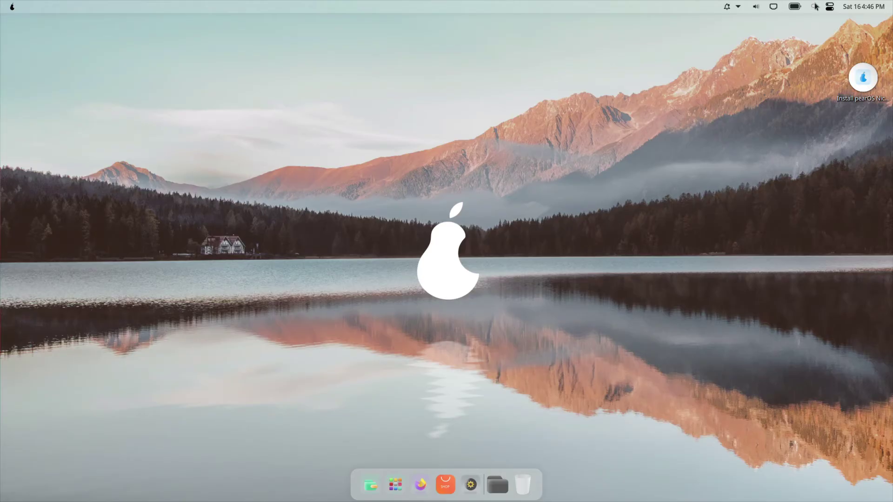
- Launch Konsole from a Launchpad search for 'ter' and run echo $SHELL, which prints /bin/bash
left_click(395, 486)
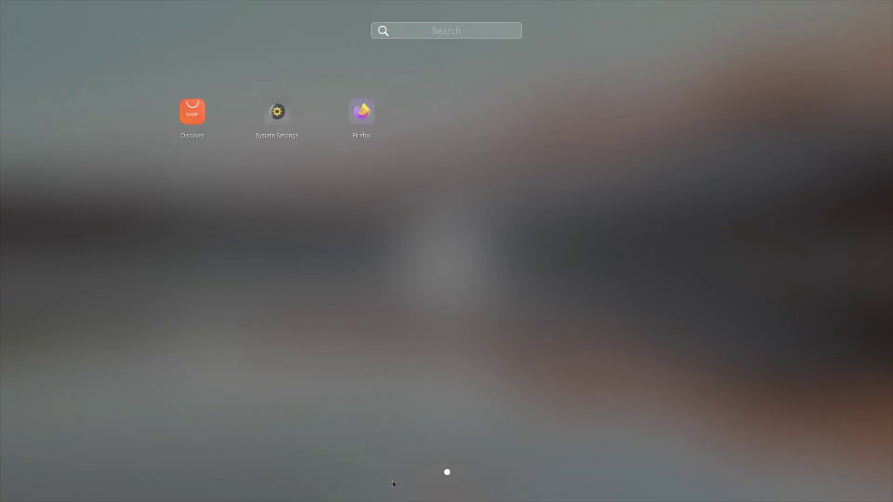
type("ter")
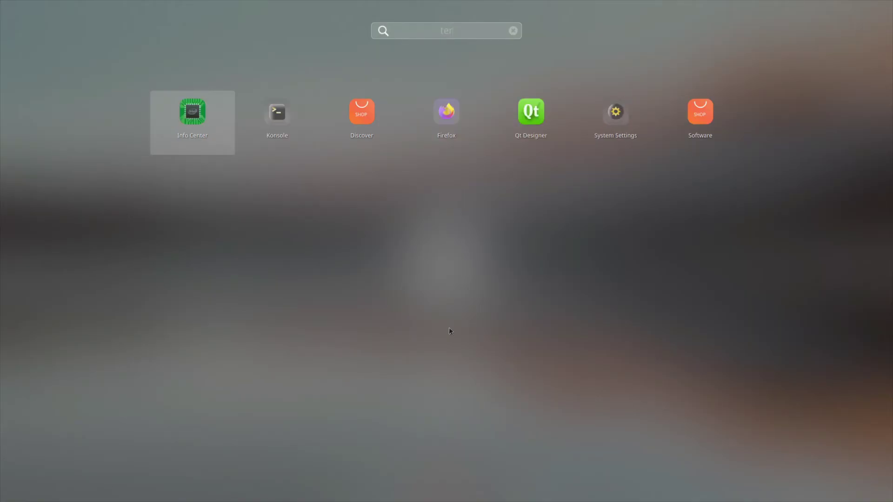
key("Right")
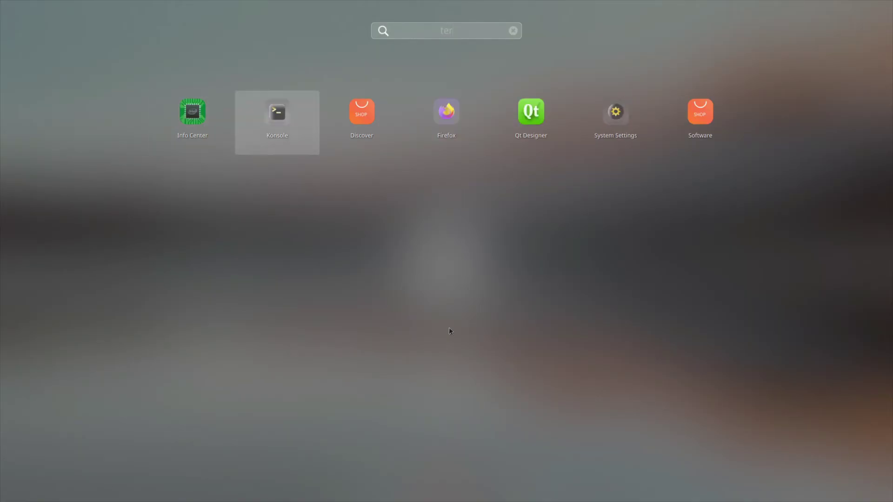
key("Return")
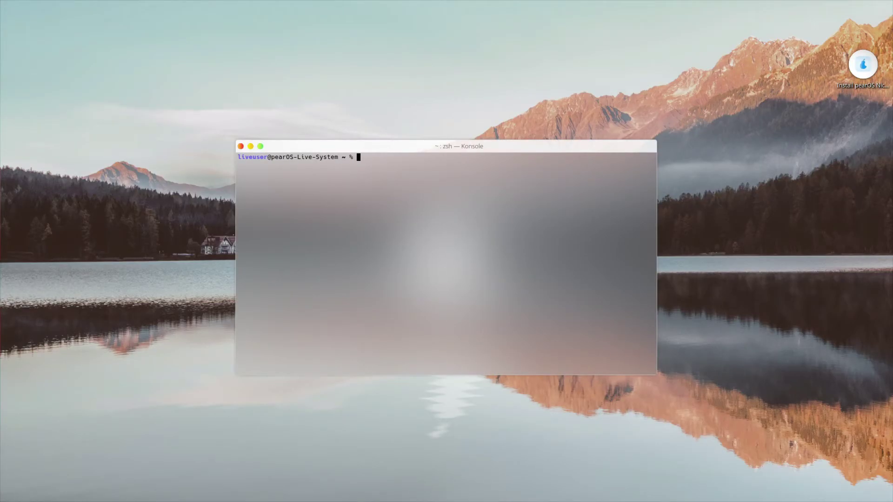
type("echo $SHELL")
key("Return")
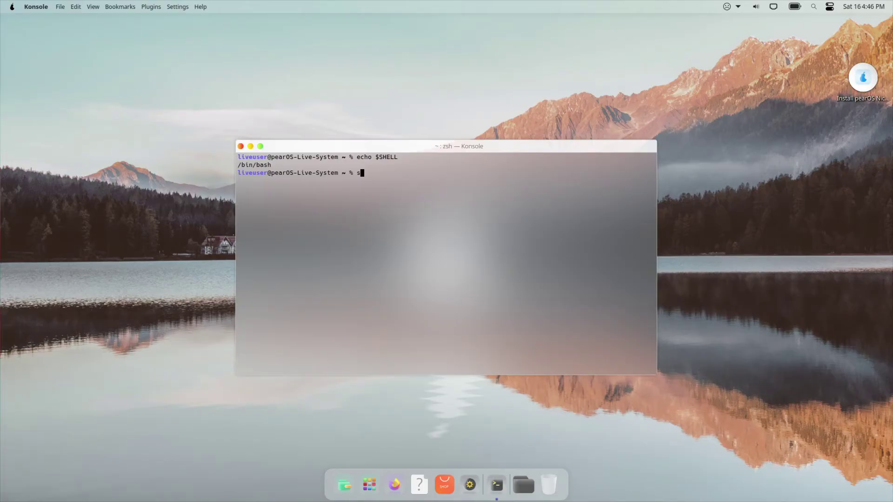
- Try htop, decline it with n, then run top and quit it
type("htop")
key("Tab")
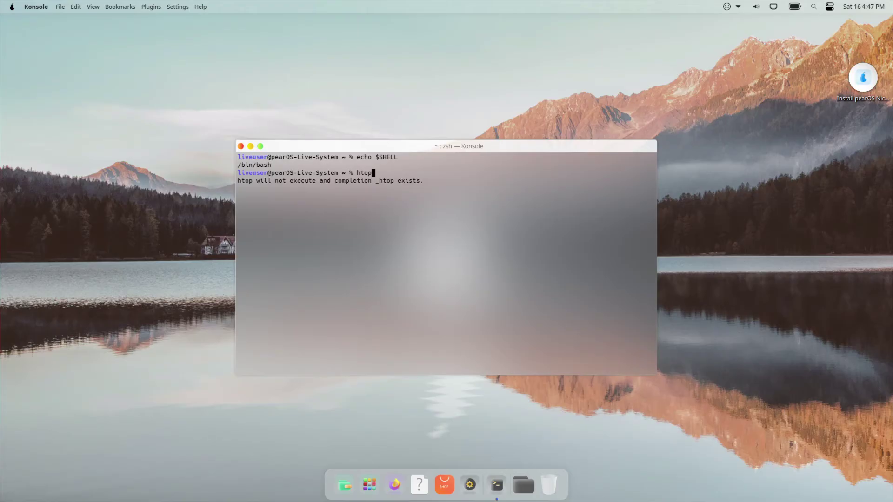
key("Return")
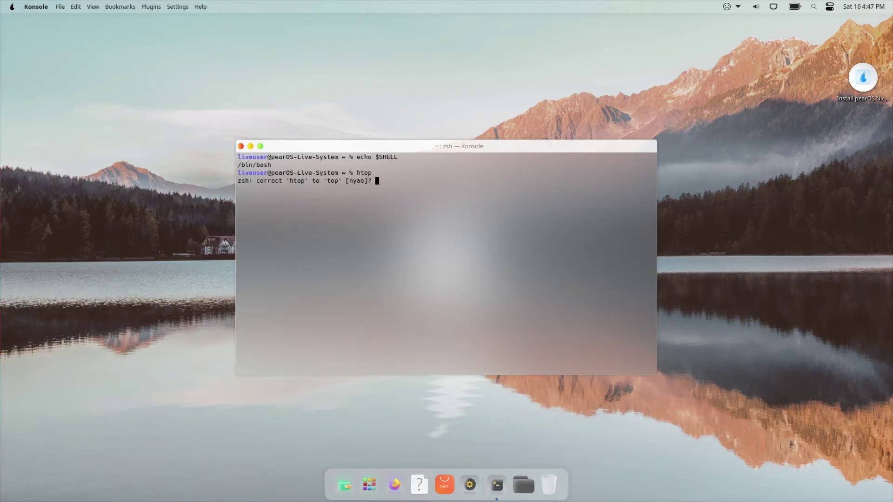
type("ntop")
key("Return")
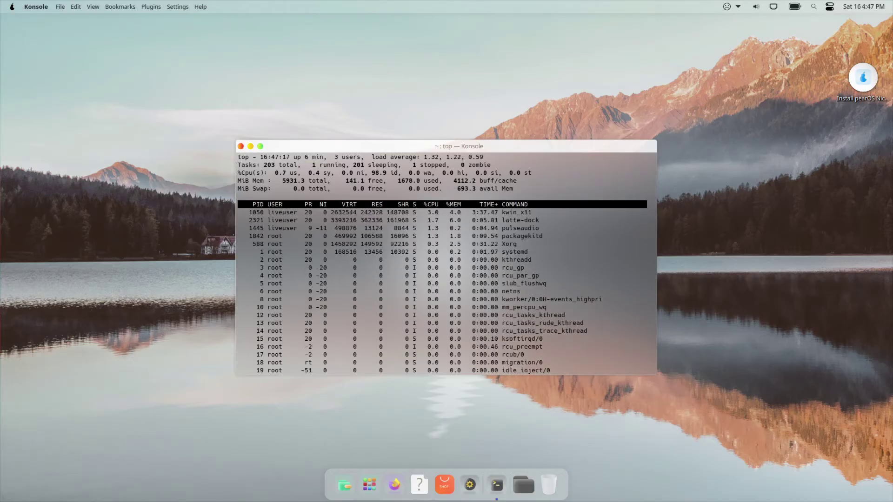
key("q")
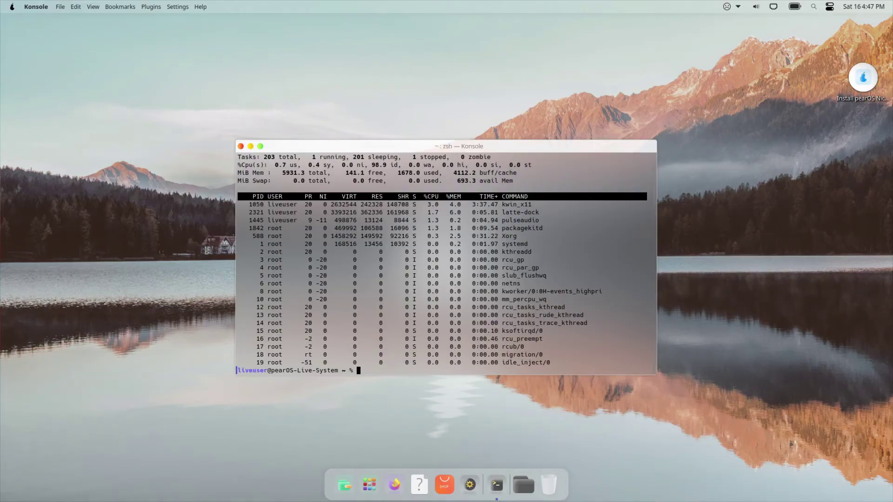
- Run df -h to check disk usage, then cancel the prompt line
type("df -j")
key("BackSpace")
type("h")
key("Return")
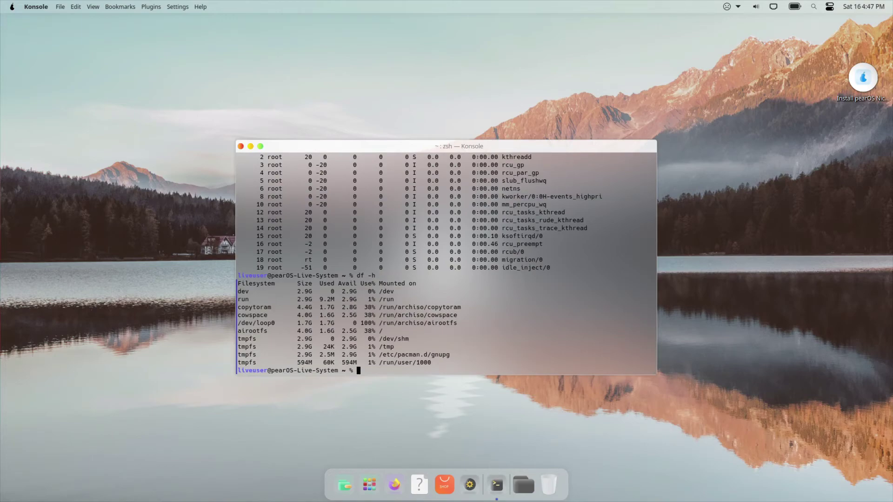
key("ctrl+c")
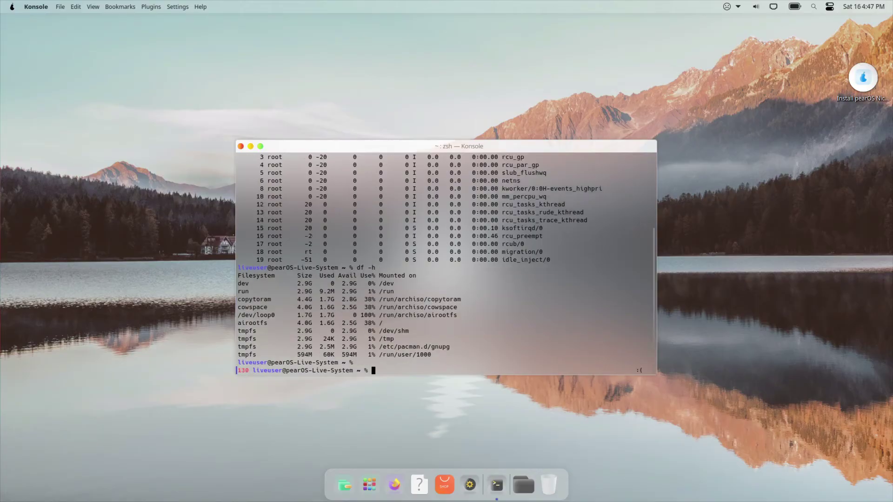
- Clear the terminal and run uname -a, showing kernel 6.1.8-arch1-1 x86_64
type("clear")
key("Return")
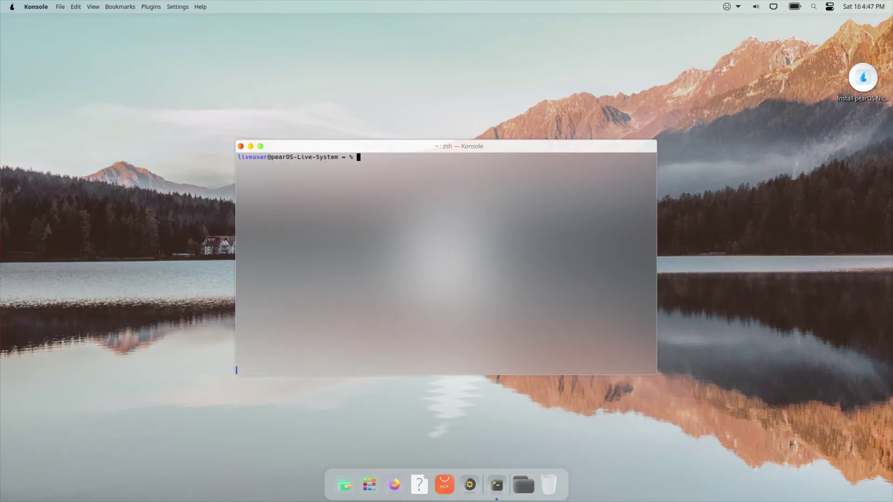
type("uname -a")
key("Return")
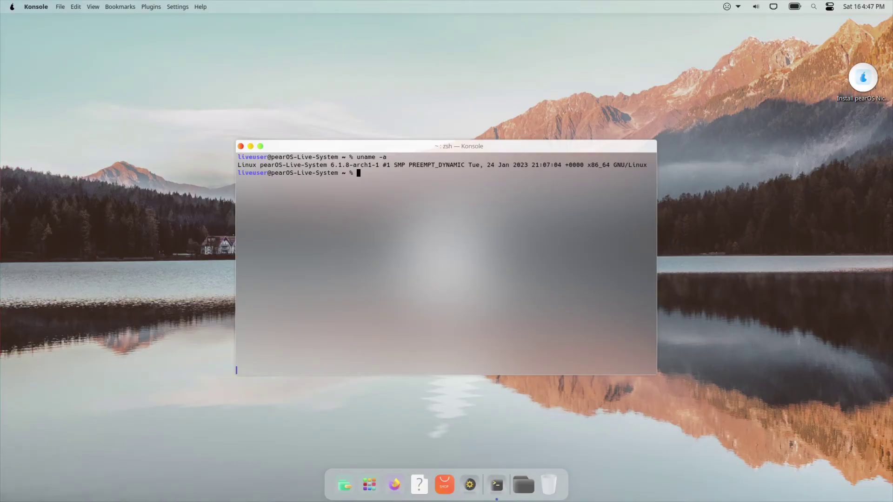
- Change into /etc/pacman.d and list its files
type("cd o")
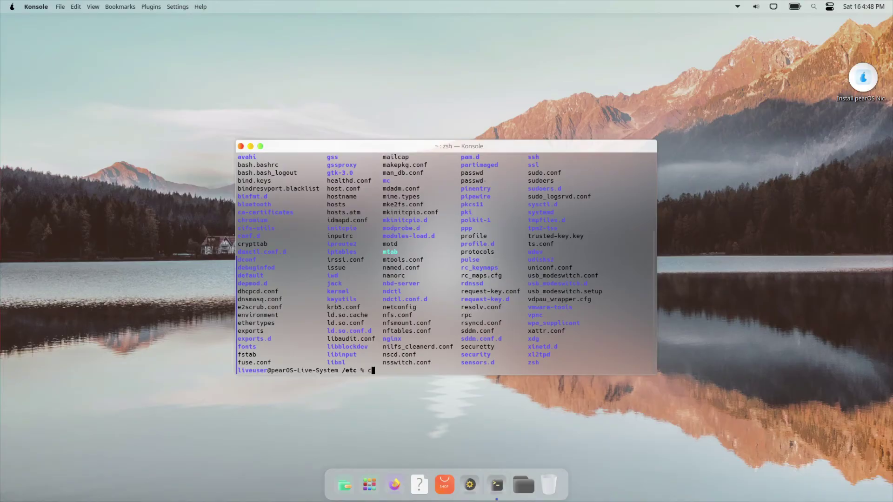
key("BackSpace")
type("pacman.d")
key("Return")
type("ls")
key("Return")
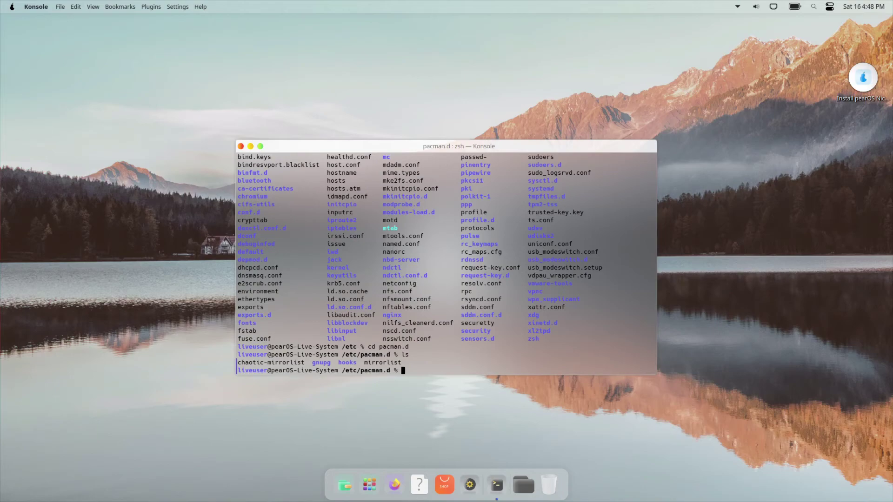
- Print the mirrorlist file and list the pacman.d folder again
type("cat mirrorlist")
key("Return")
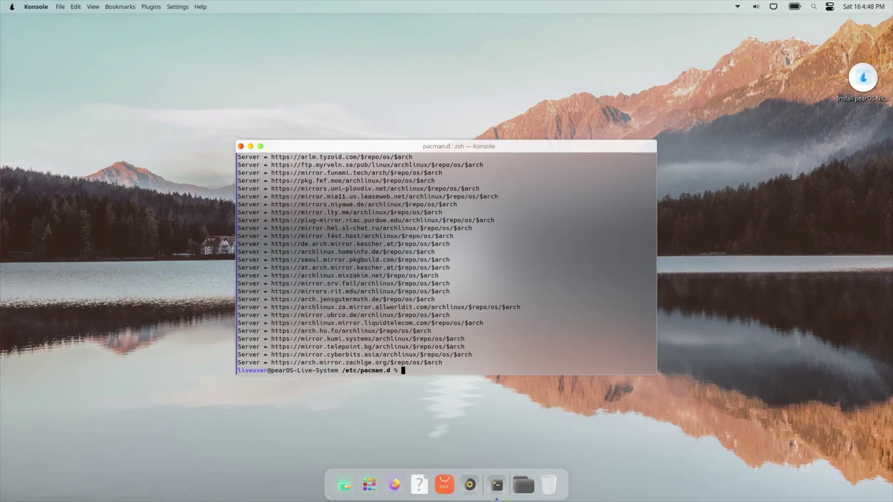
key("Return")
key("Return")
key("Return")
key("Return")
key("Return")
key("Return")
key("Return")
key("Return")
key("Return")
key("Return")
key("Return")
key("Return")
key("Return")
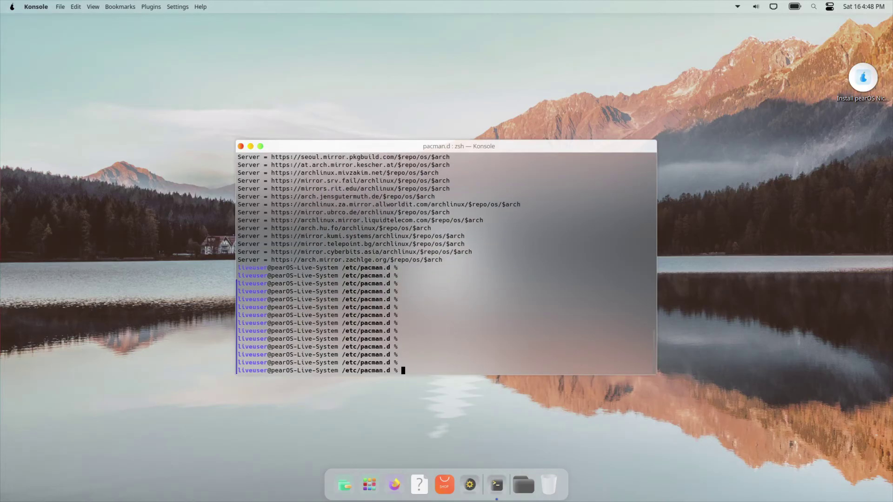
type("ls")
key("Return")
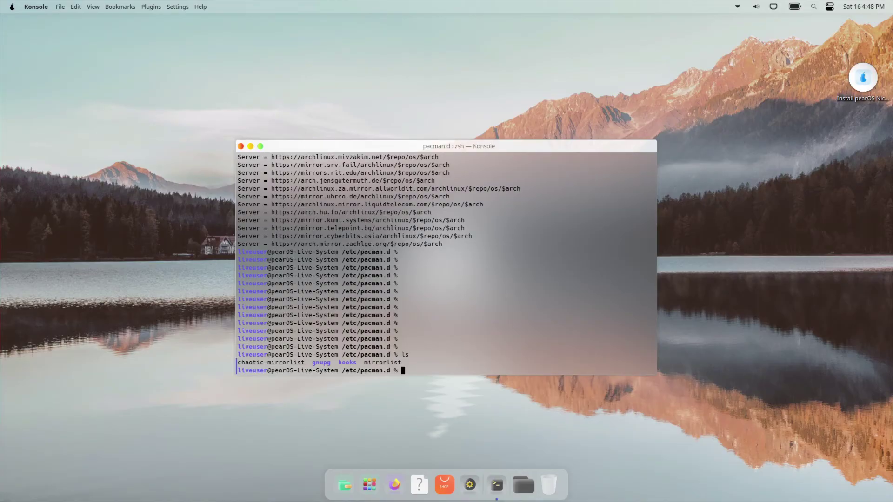
- Try the mirror command on chaotic-mirrorlist, print mirrorlist again, and clear the screen
type("mirror chaotic-mirrorlist")
key("Return")
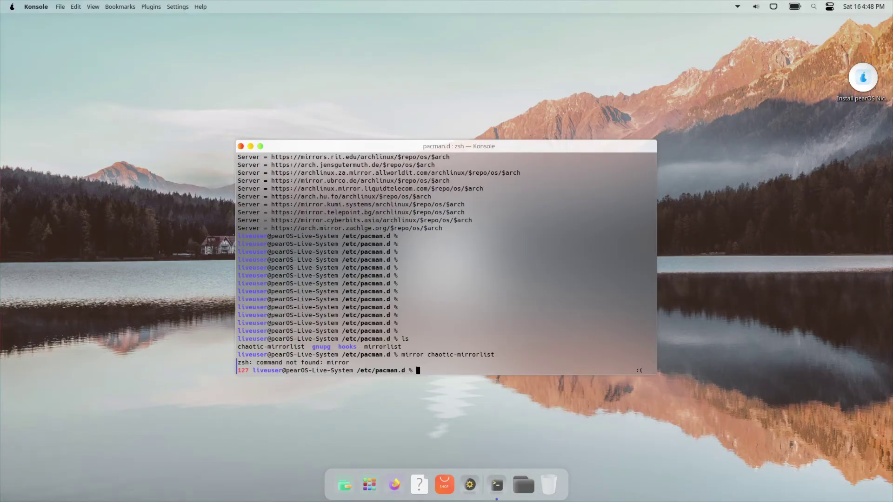
type("cat mirrorlist")
key("Return")
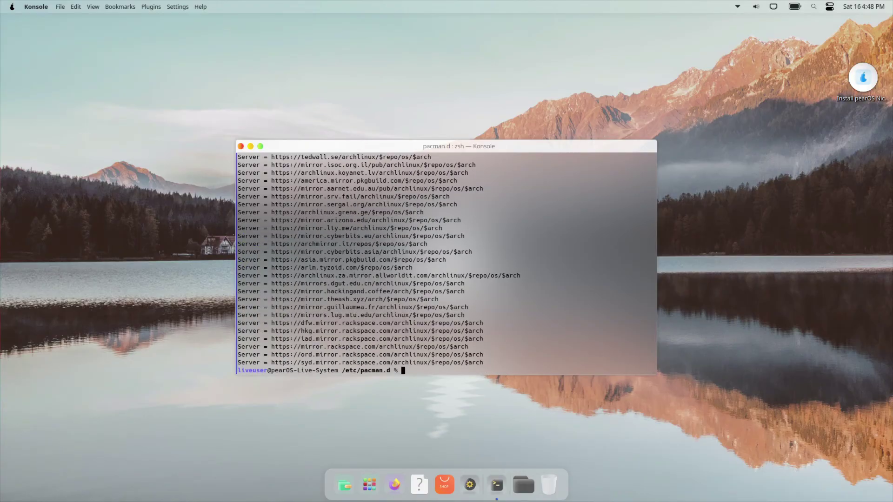
key("Return")
key("Return")
key("Return")
key("Return")
key("Return")
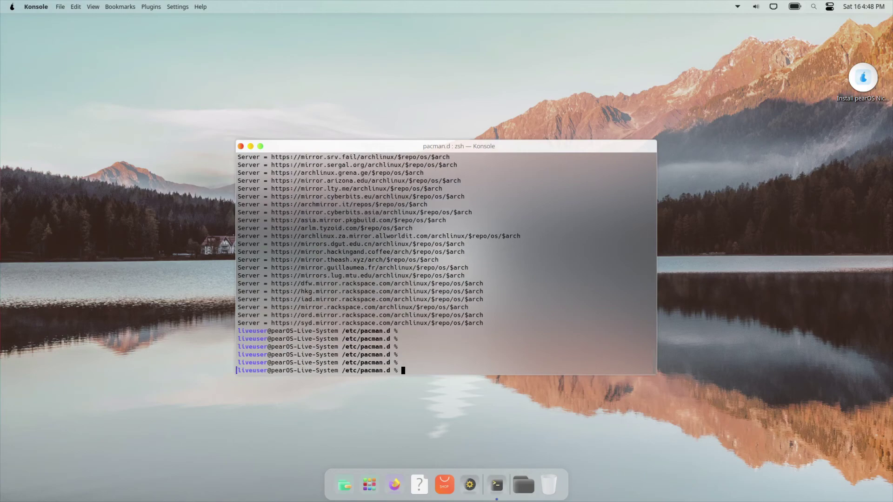
type("clear")
key("Return")
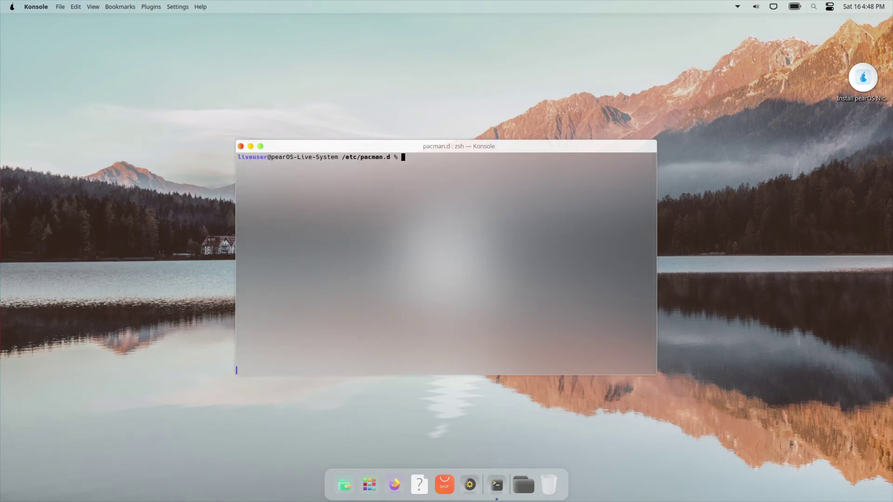
- Close the Konsole window with its red button
right_click(237, 144)
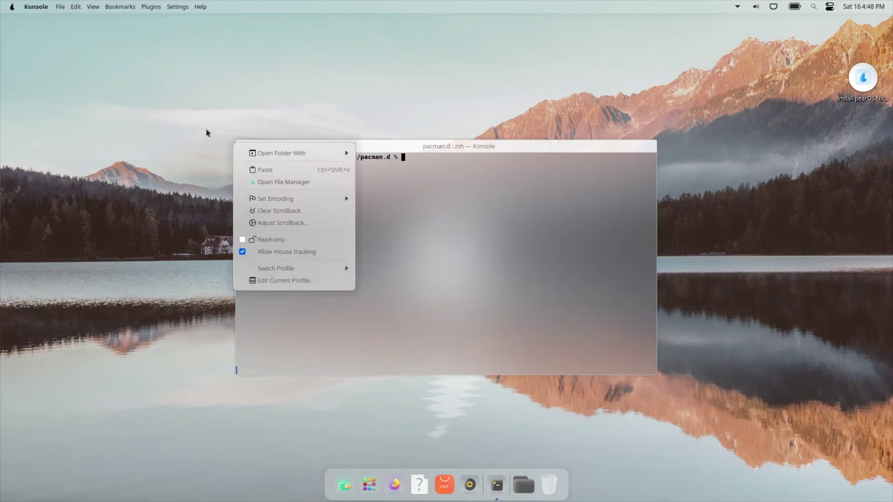
left_click(442, 258)
left_click(240, 146)
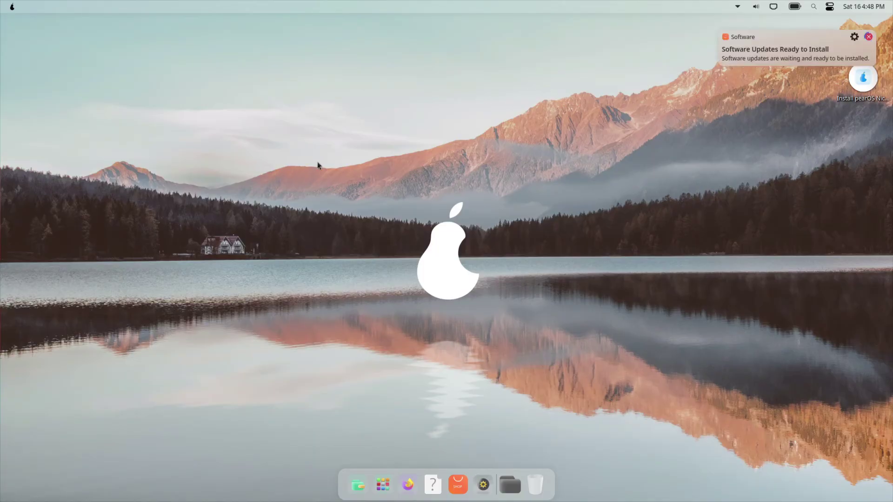
- Open and dismiss the desktop menu, then launch Firefox from the dock
right_click(342, 172)
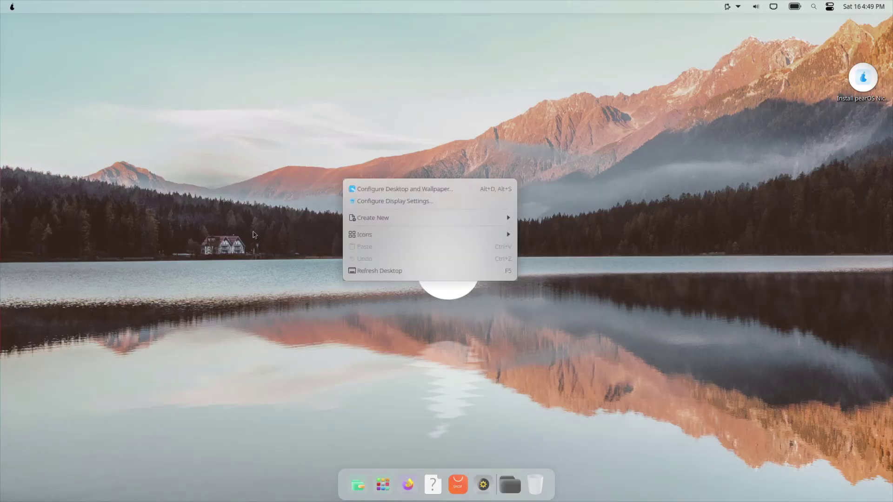
left_click(286, 386)
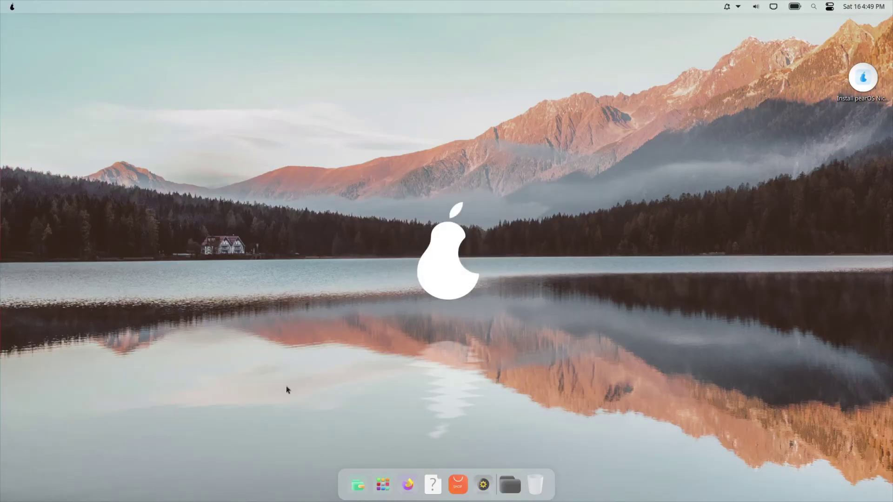
left_click(408, 485)
mouse_move(446, 3)
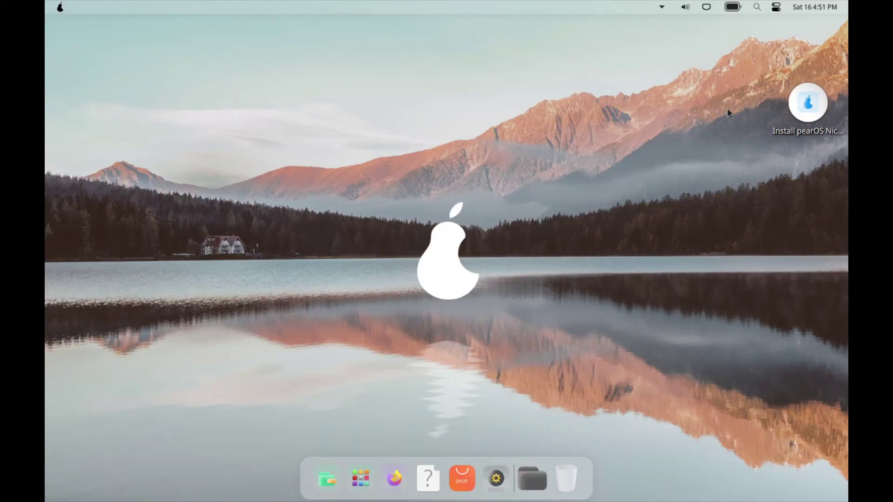
- Start the pearOS NiceC0re installer and choose English as the language
left_click(808, 103)
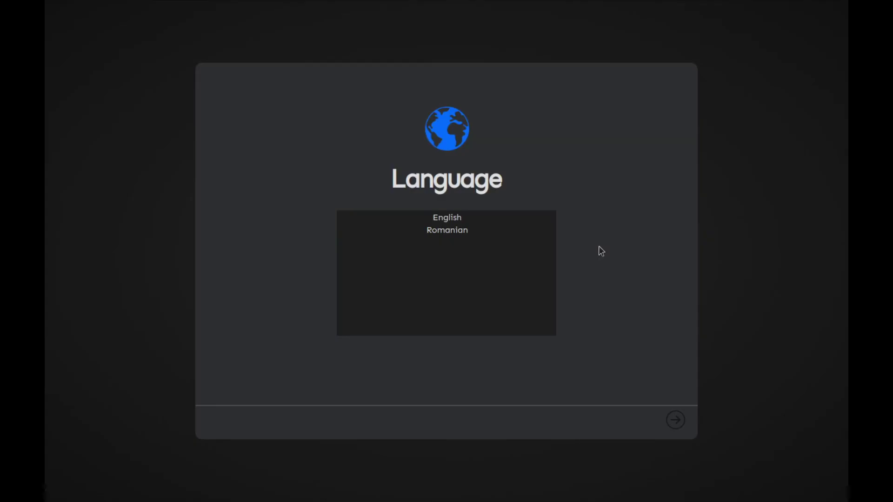
left_click(453, 219)
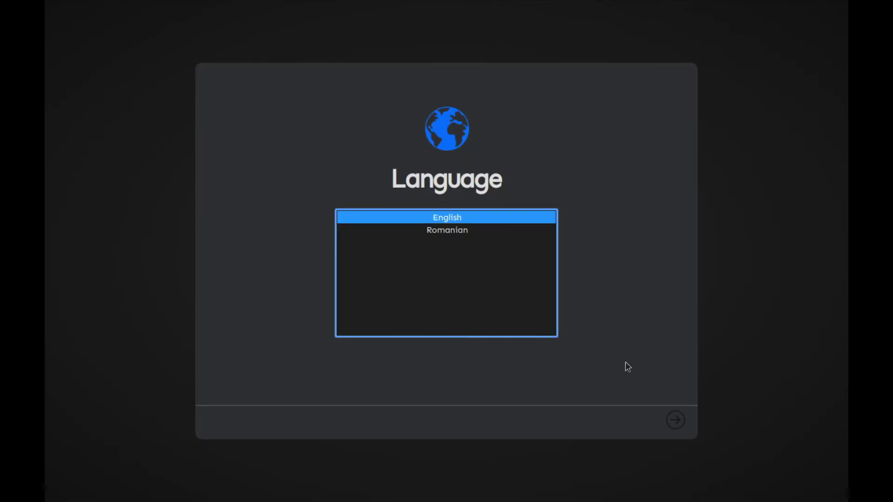
left_click(678, 426)
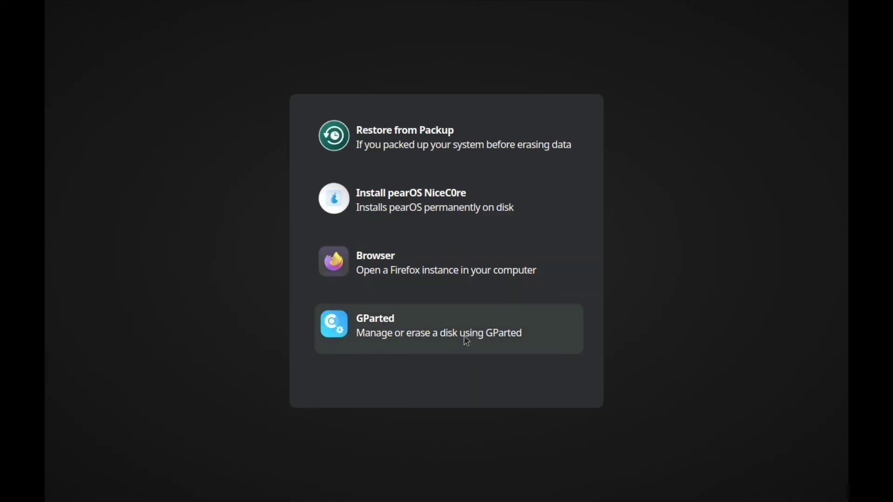
- Choose Install pearOS NiceC0re, agree to the license, and install onto /dev/vda
left_click(402, 194)
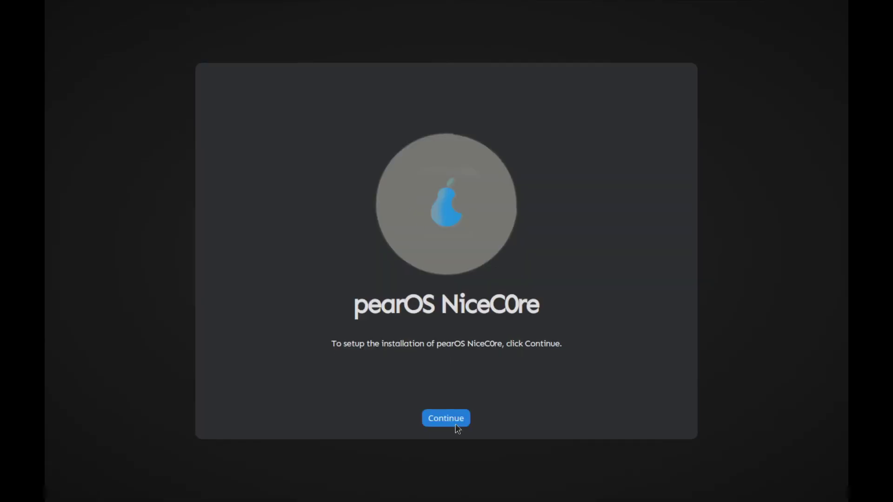
left_click(440, 415)
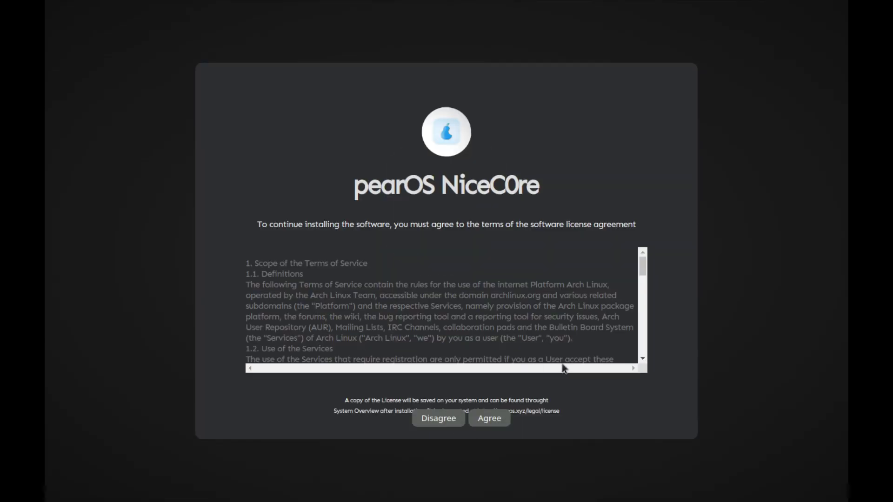
left_click_drag(643, 267, 641, 381)
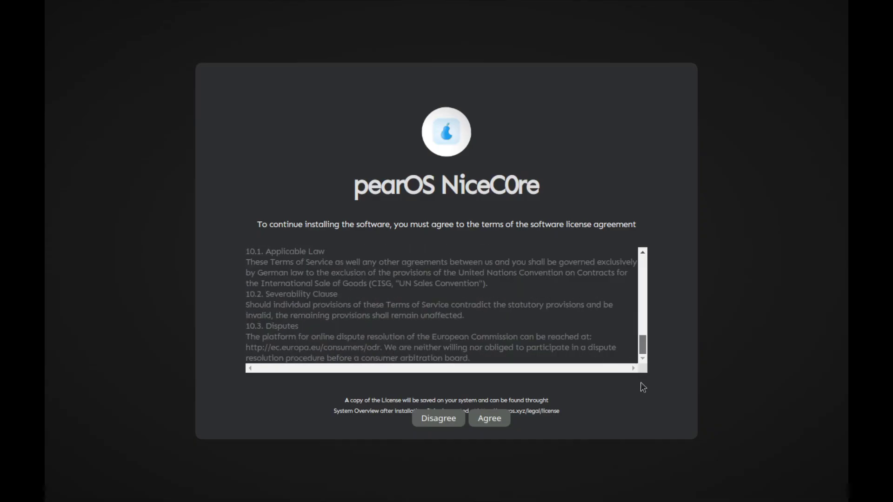
left_click(488, 421)
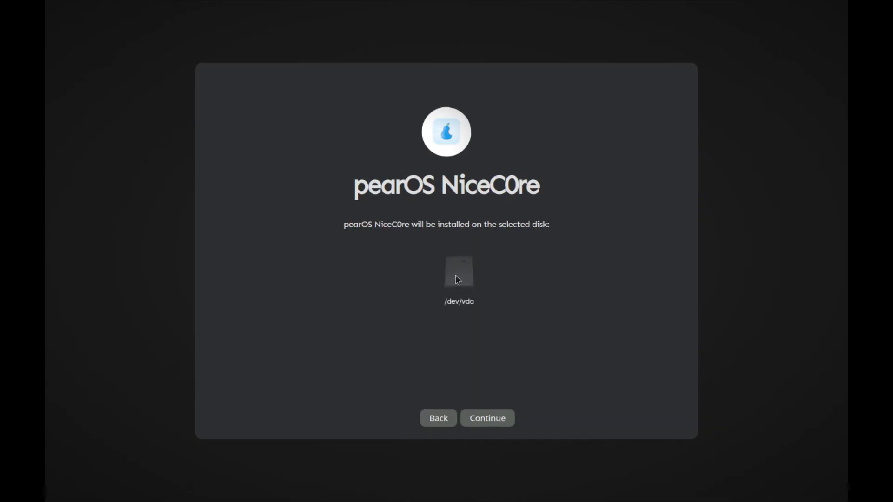
left_click(495, 419)
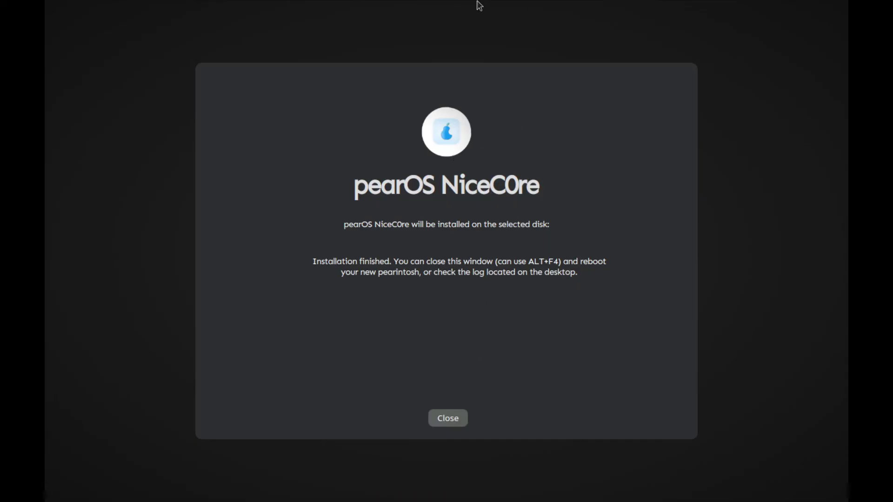
- Leave fullscreen and Force Reset the pearos VM, confirming with Yes so it reboots to SeaBIOS
mouse_move(438, 14)
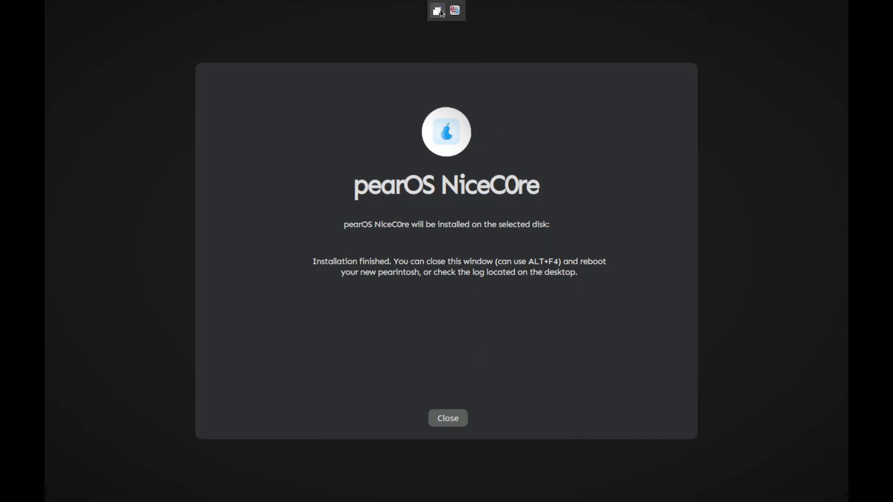
left_click(437, 15)
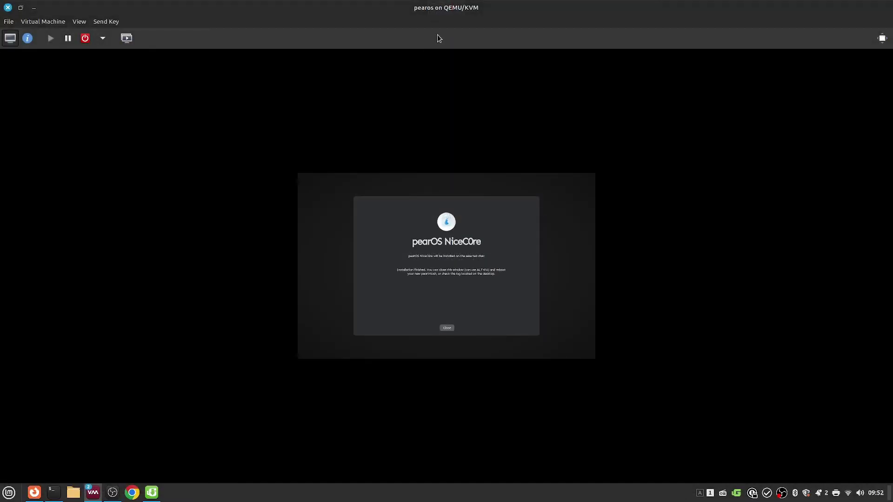
left_click(102, 41)
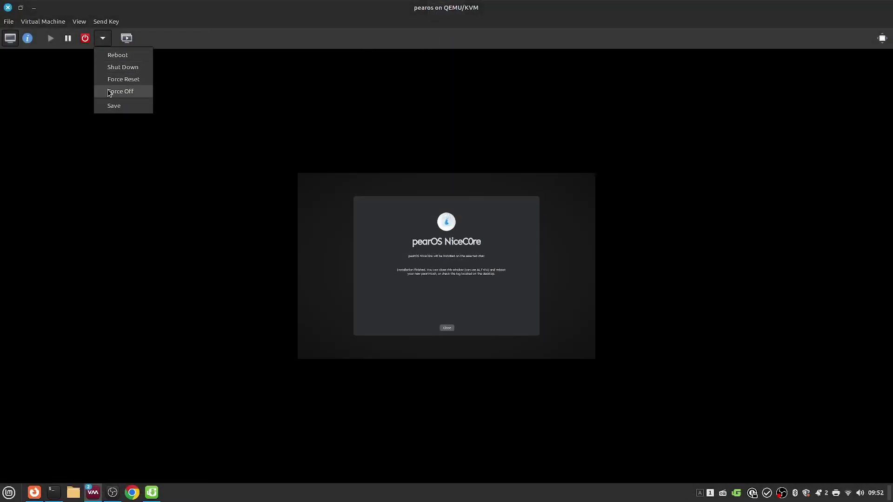
left_click(115, 80)
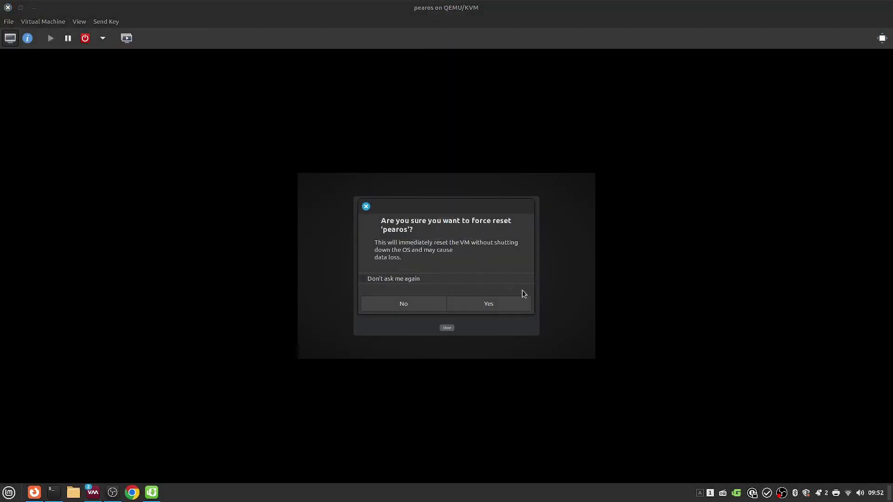
left_click(455, 302)
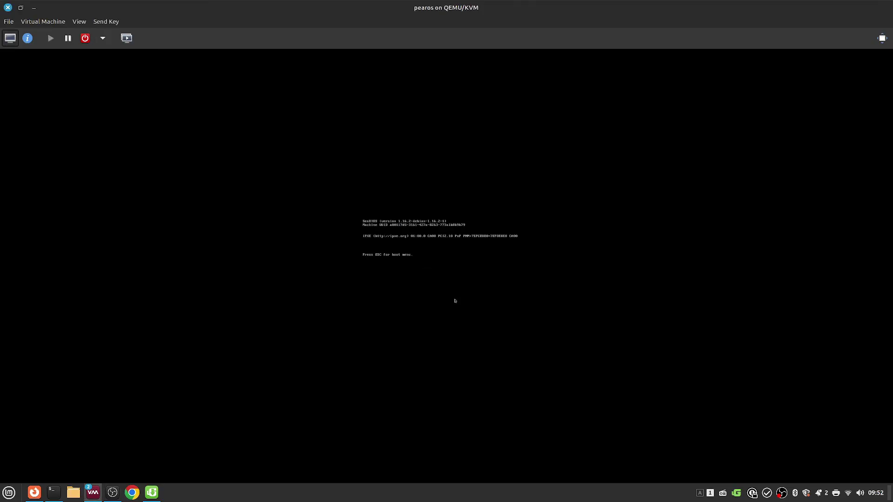